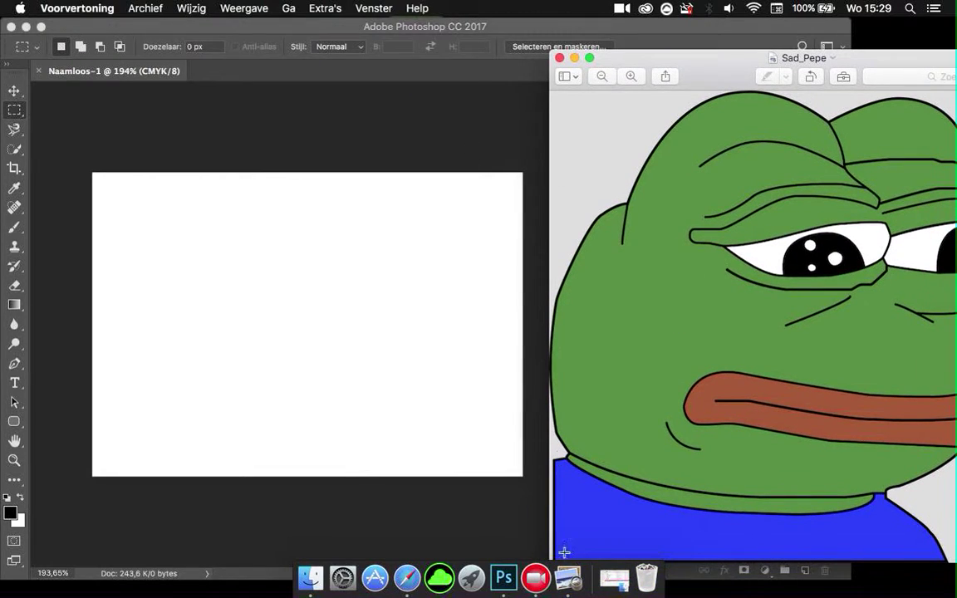
- Place the Sad_Pepe image into the blank document, scaled to about 20% and aligned to the canvas's upper-left corner
left_click(560, 58)
left_click(314, 578)
left_click_drag(337, 291, 142, 387)
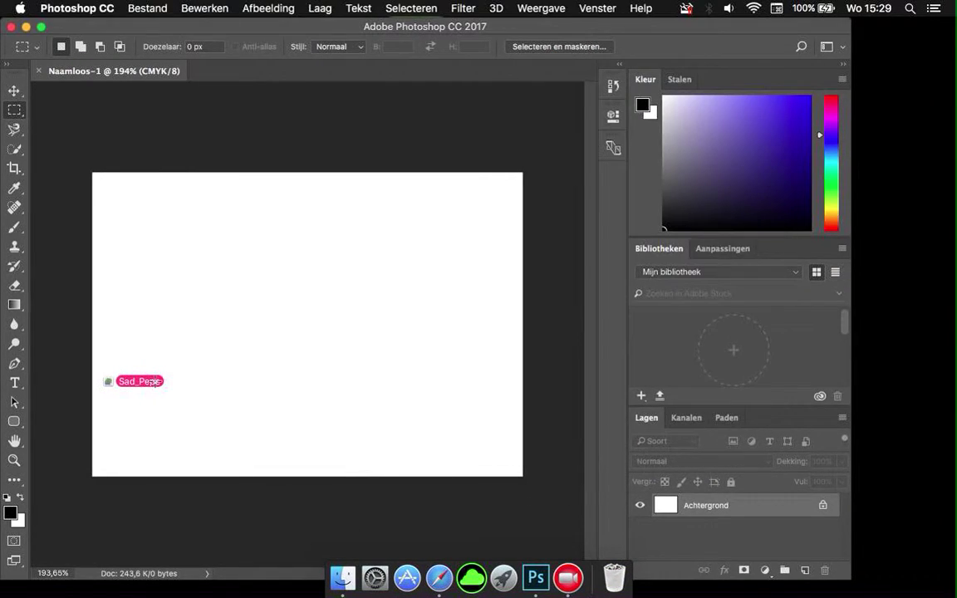
left_click_drag(147, 172, 331, 386)
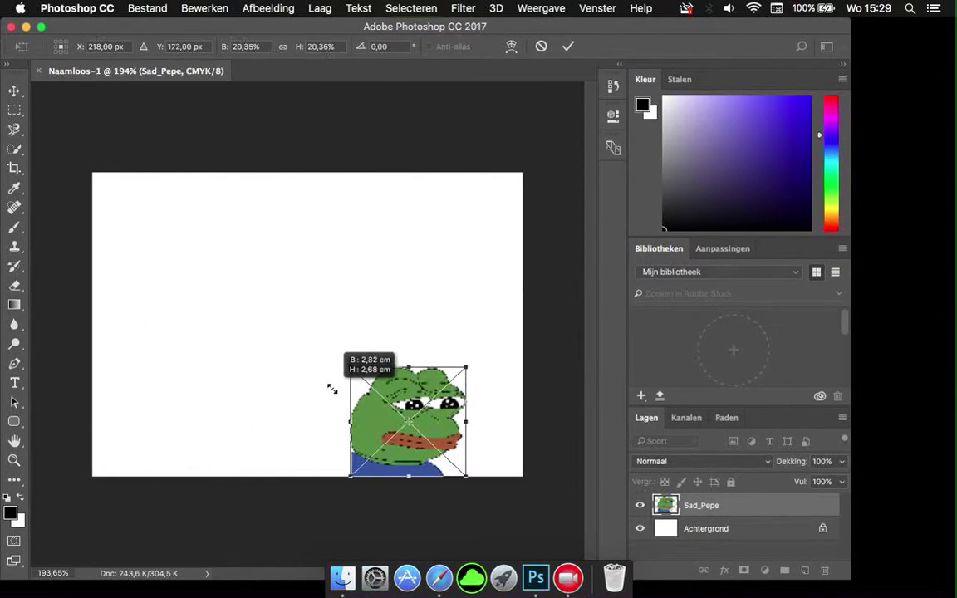
left_click_drag(390, 386, 150, 224)
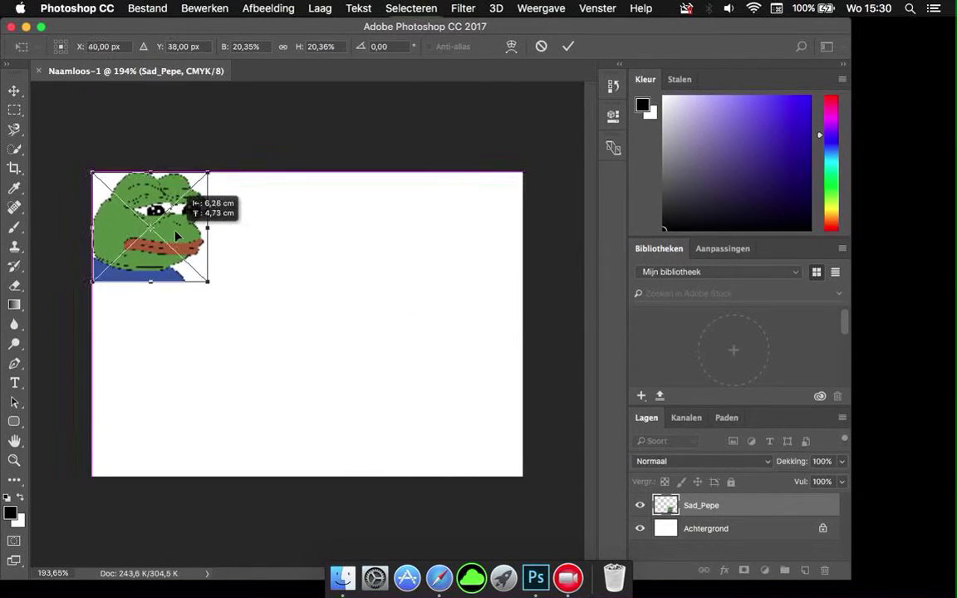
- Try to place the template cap image into the document
left_click(342, 577)
left_click(331, 318)
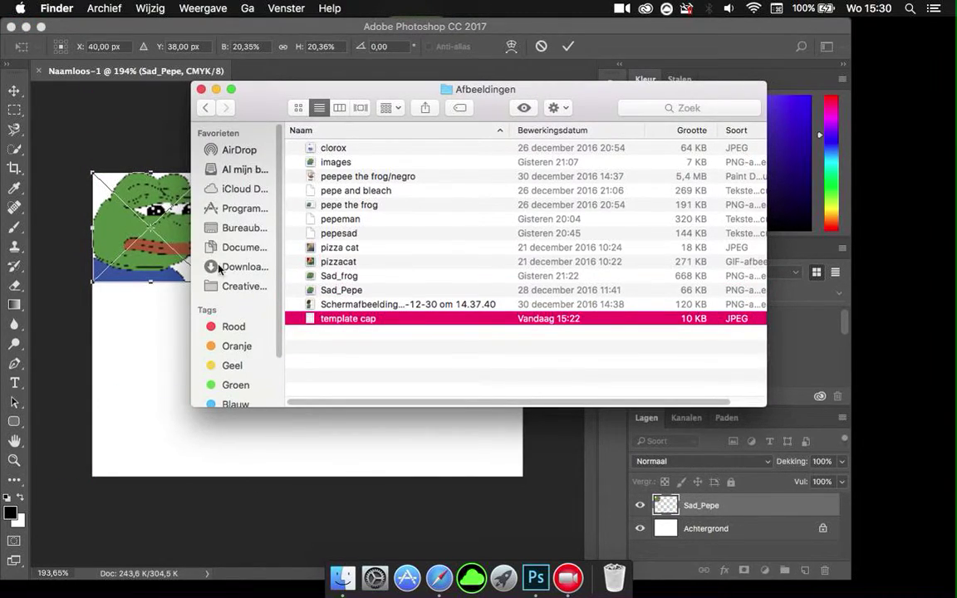
left_click_drag(131, 389, 127, 386)
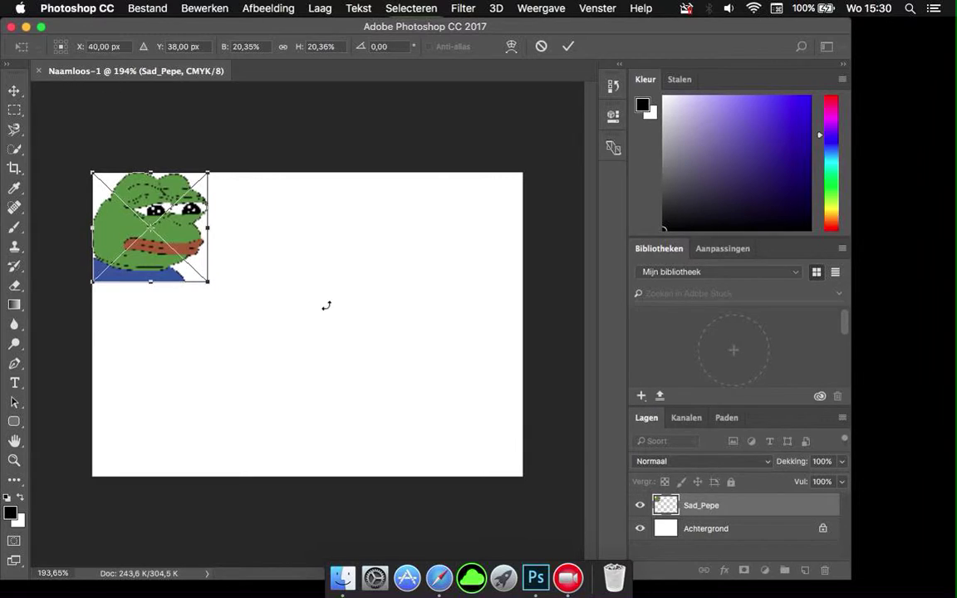
- Commit the placement of Sad_Pepe and move the frog slightly down on the canvas
left_click(604, 225)
mouse_move(142, 217)
left_mouse_down()
mouse_move(199, 252)
mouse_move(143, 226)
left_mouse_up()
right_click(144, 222)
left_click(160, 232)
left_click(150, 9)
left_click(348, 119)
left_click(269, 8)
left_click(483, 265)
- Place the template cap image and enlarge it to about 138%, with its lower cap drawing showing on the canvas
left_click(343, 577)
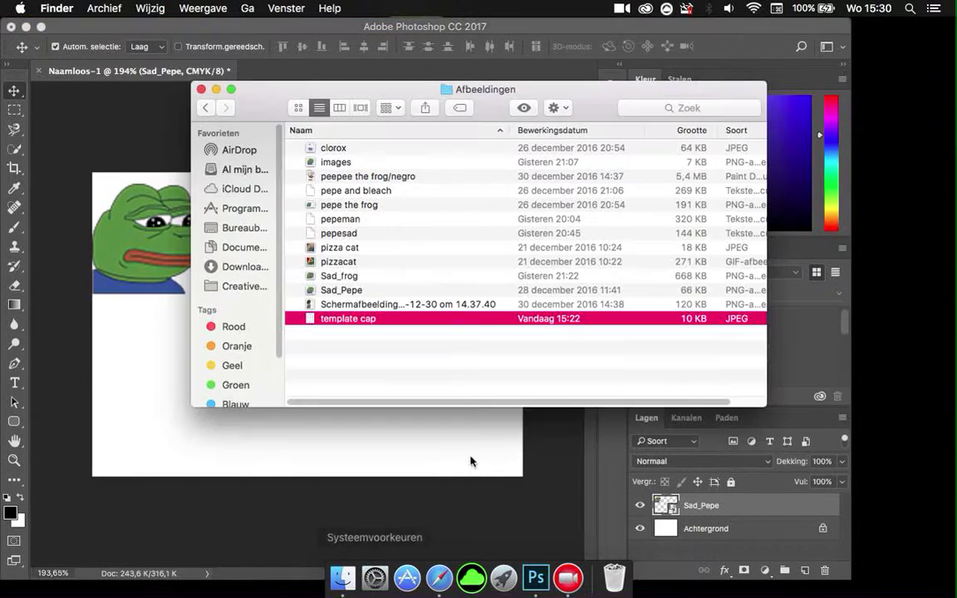
left_click_drag(161, 373, 165, 375)
left_click_drag(296, 249, 342, 249)
left_click_drag(230, 171, 92, 6)
left_click_drag(314, 246, 381, 223)
left_click_drag(264, 188, 301, 356)
left_click_drag(201, 155, 110, 43)
left_click_drag(345, 500, 360, 368)
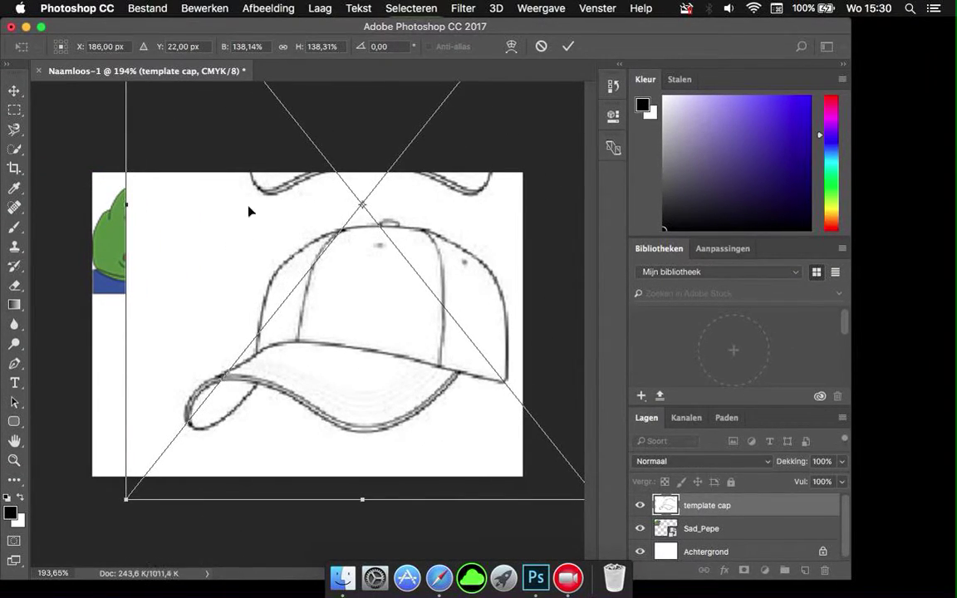
- Enlarge the cap template further, reposition its lower cap drawing over the canvas, and commit the placement
left_click_drag(189, 166, 213, 417)
left_click_drag(149, 160, 72, 61)
left_click_drag(353, 385, 506, 190)
left_click(15, 85)
left_click(572, 236)
- Move the frog down to the canvas's left edge and select its layer
left_click_drag(146, 236, 81, 306)
left_click_drag(392, 316, 316, 317)
right_click(106, 304)
left_click(86, 313)
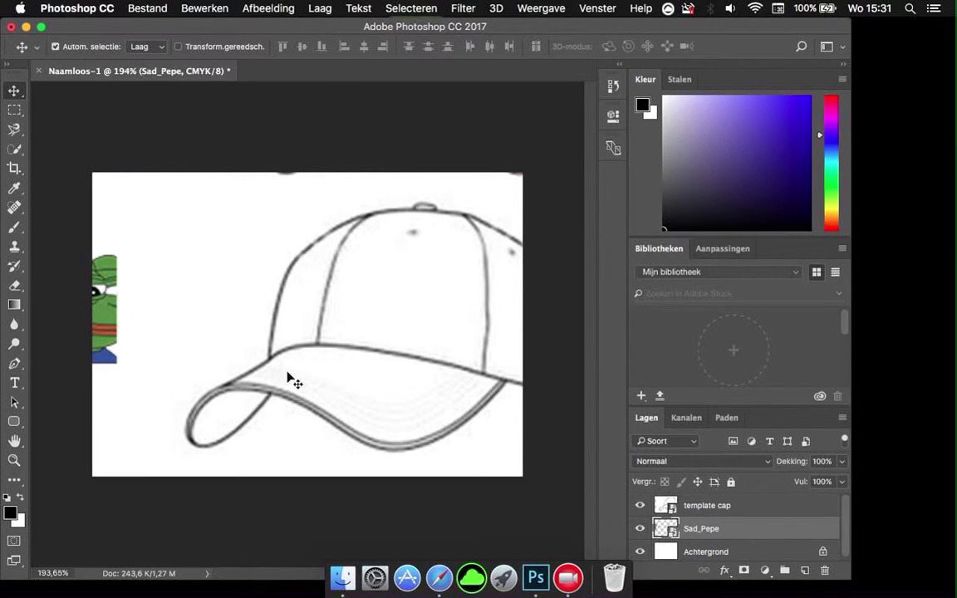
- Enlarge the program window and reorder the layers so Sad_Pepe sits above template cap
left_click_drag(844, 515, 843, 549)
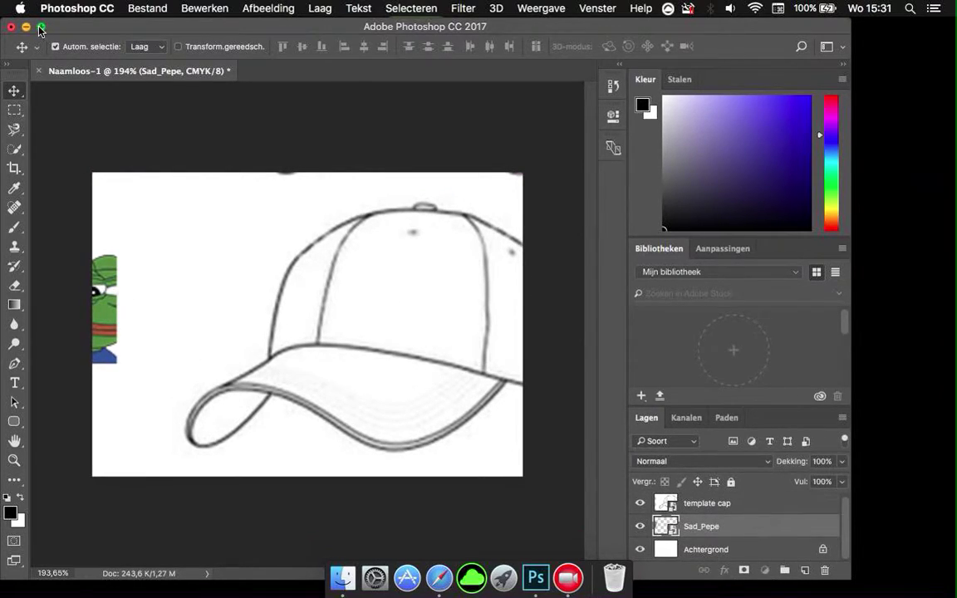
left_click(41, 28)
left_click(817, 573)
double_click(817, 544)
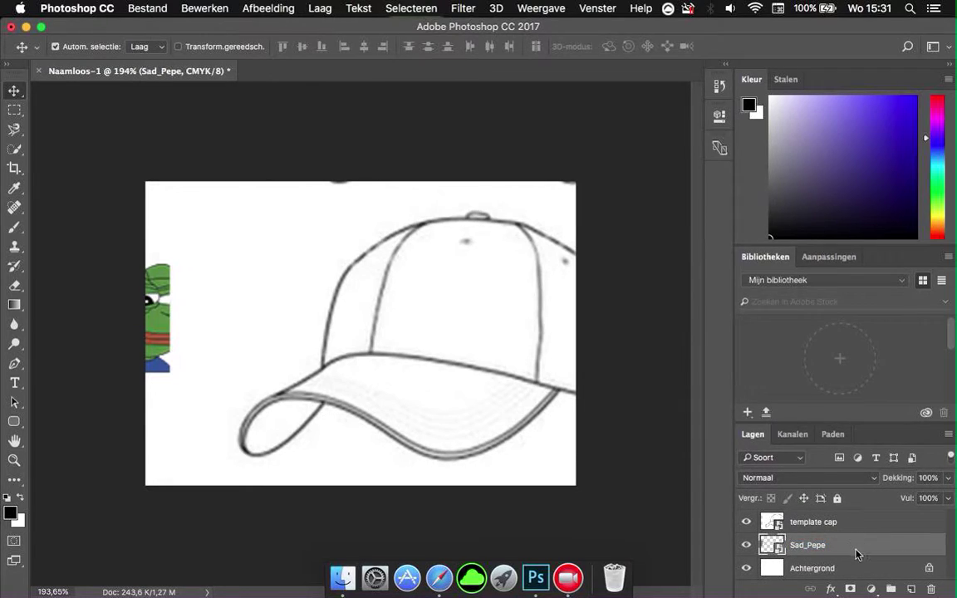
double_click(855, 526)
left_click(725, 140)
left_click_drag(826, 523, 831, 556)
- Shift the cap drawing left until it fits the canvas and position the frog on its front panel
left_click_drag(168, 300, 193, 300)
left_click_drag(439, 321, 373, 307)
left_click_drag(181, 307, 386, 270)
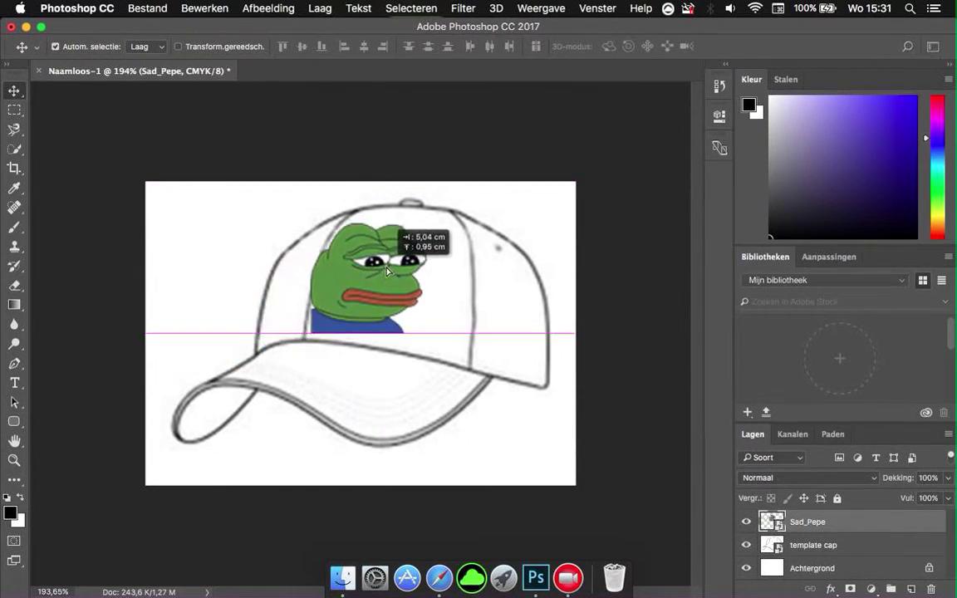
right_click(389, 264)
left_click(350, 262)
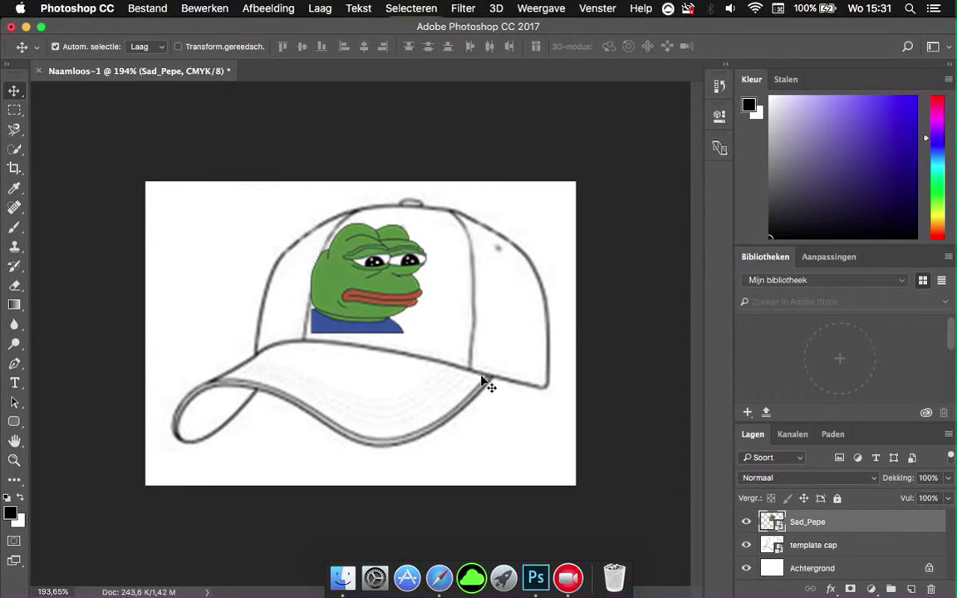
left_click(438, 371)
left_click_drag(370, 279, 386, 300)
key("super+z")
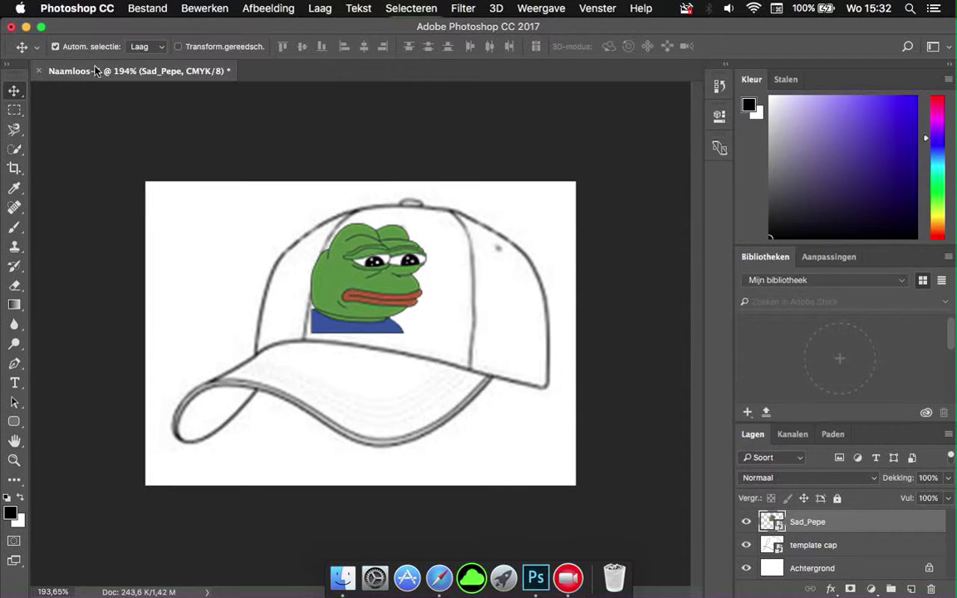
- Find the Rotate transformation by searching for "roter" and tilt the frog slightly clockwise to follow the cap's brim line
left_click(147, 9)
mouse_move(208, 7)
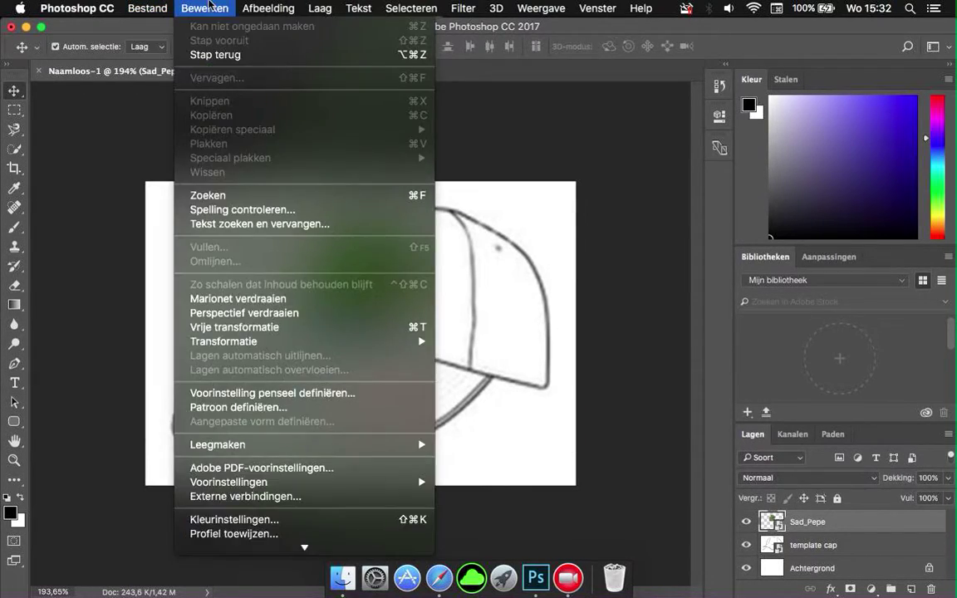
left_click(310, 77)
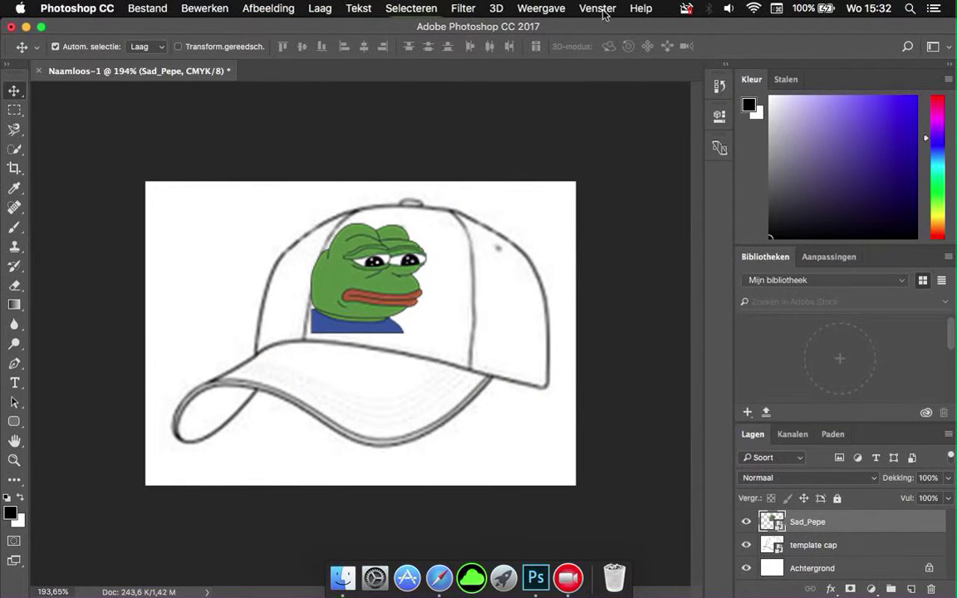
left_click(641, 8)
type("roter")
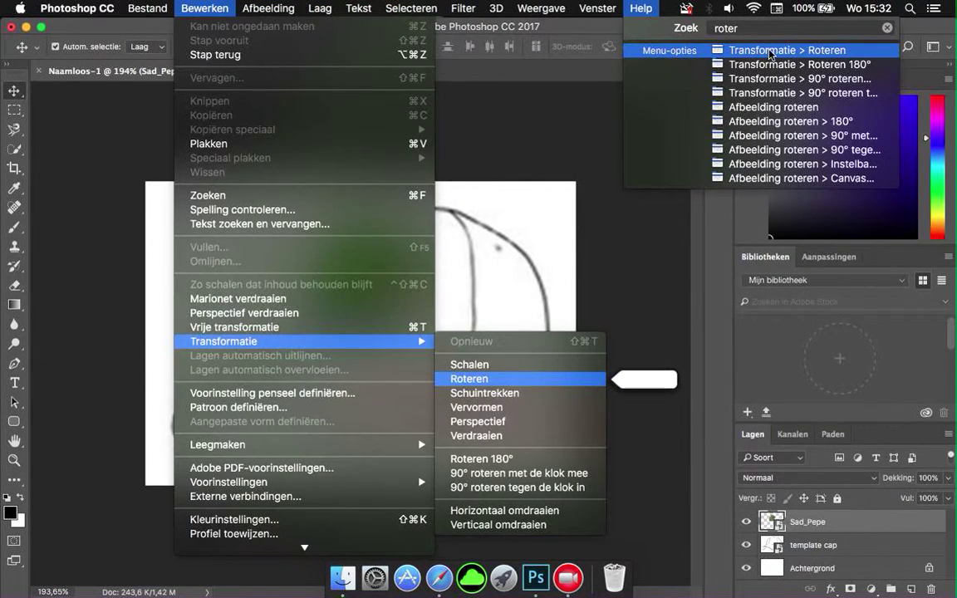
left_click(786, 50)
left_click_drag(301, 209, 332, 192)
key("v")
key("Return")
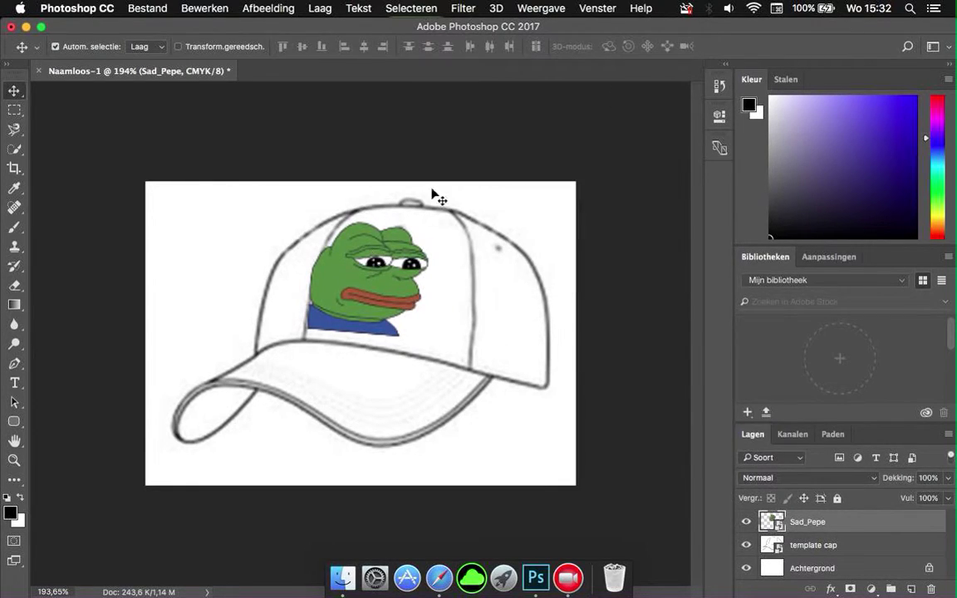
- Search the available commands for "cropp" and clear the search text
left_click(644, 10)
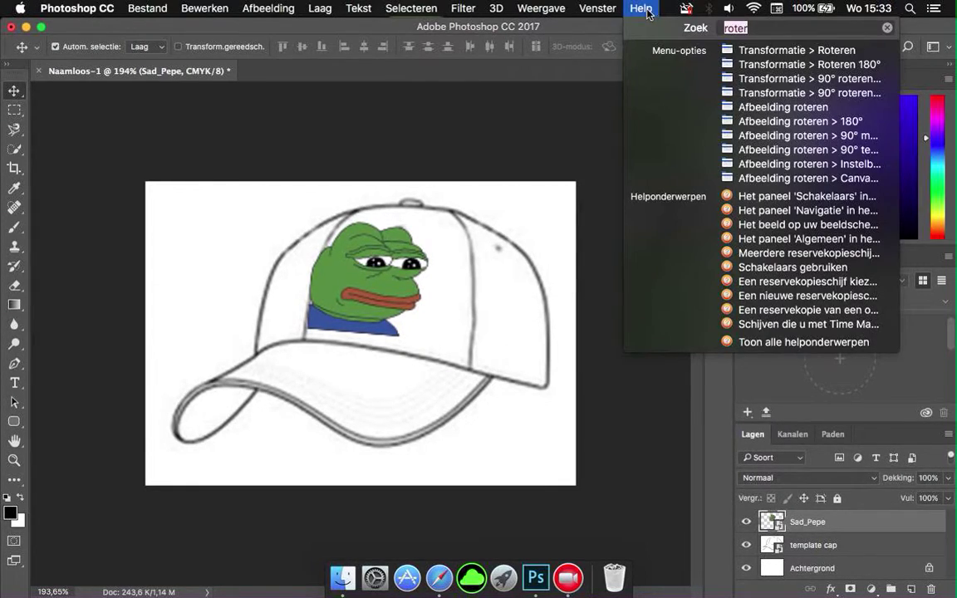
type("cropp")
key("BackSpace")
key("BackSpace")
key("BackSpace")
key("BackSpace")
key("BackSpace")
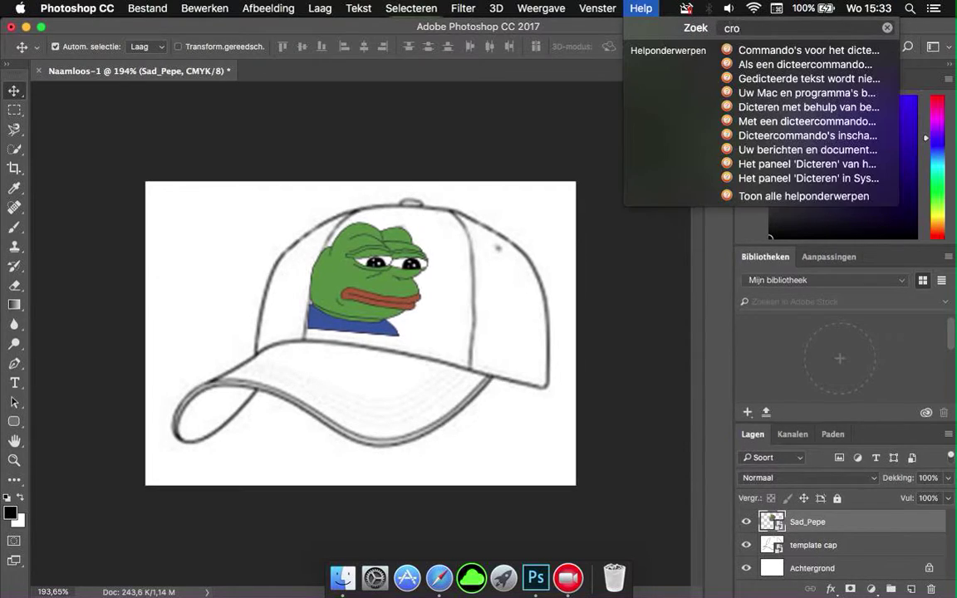
- Search the available commands for "vergro" and clear the search text
type("verg")
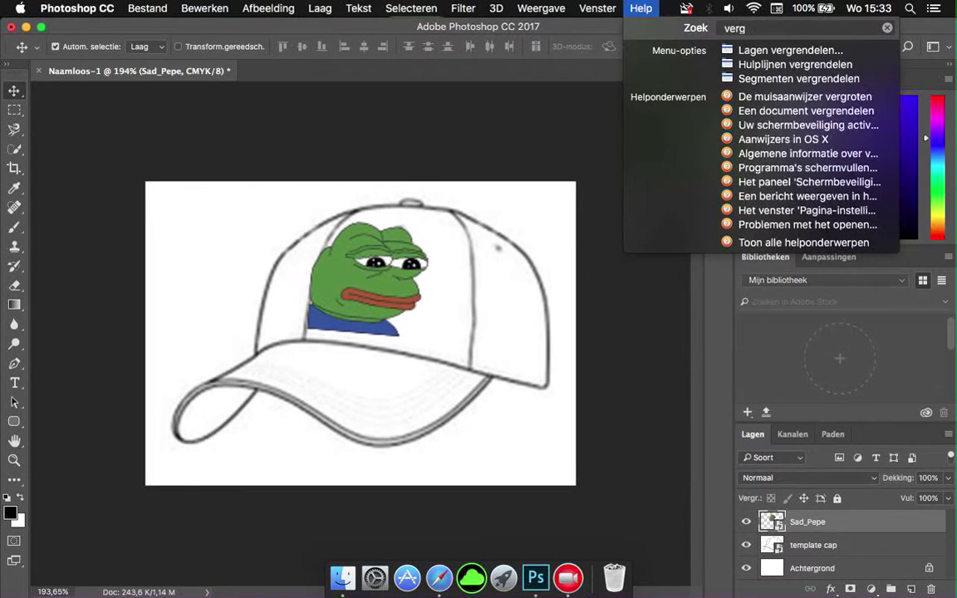
type("ro")
key("BackSpace")
key("BackSpace")
key("BackSpace")
key("BackSpace")
key("BackSpace")
key("BackSpace")
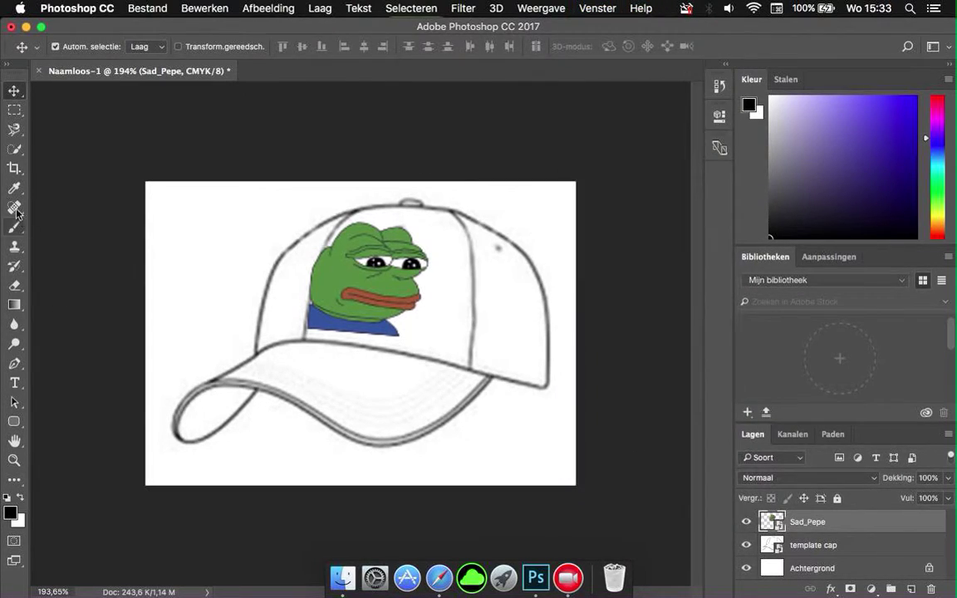
left_click(14, 168)
left_click_drag(289, 210, 452, 333)
key("super+z")
left_click(14, 91)
left_click(598, 226)
key("w")
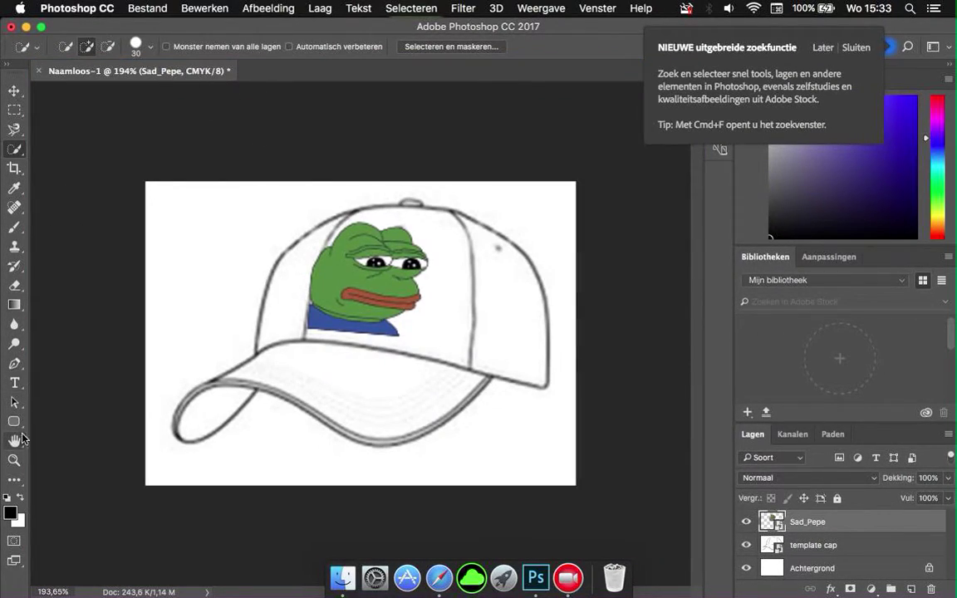
left_click(20, 423)
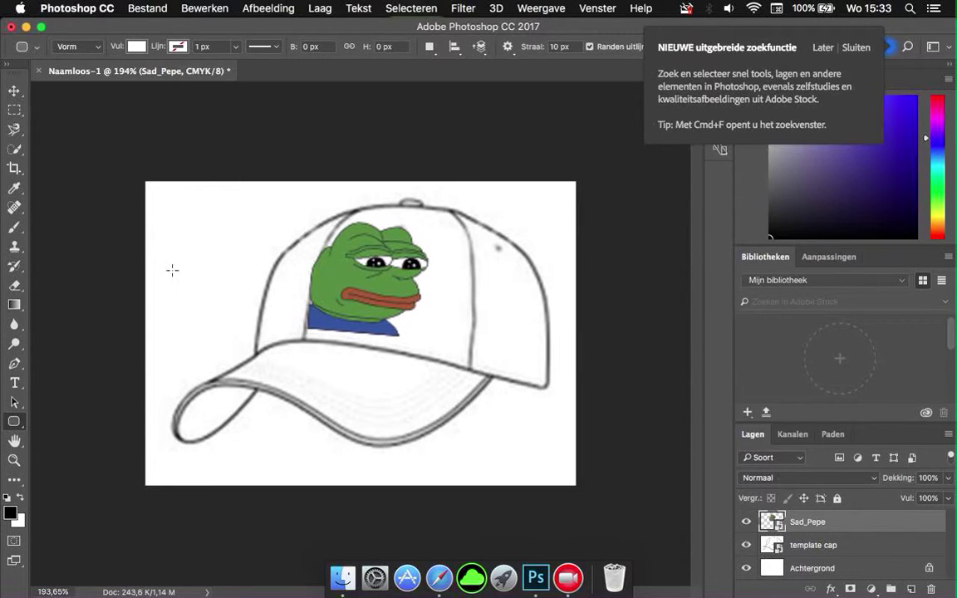
left_click(17, 96)
left_click(16, 131)
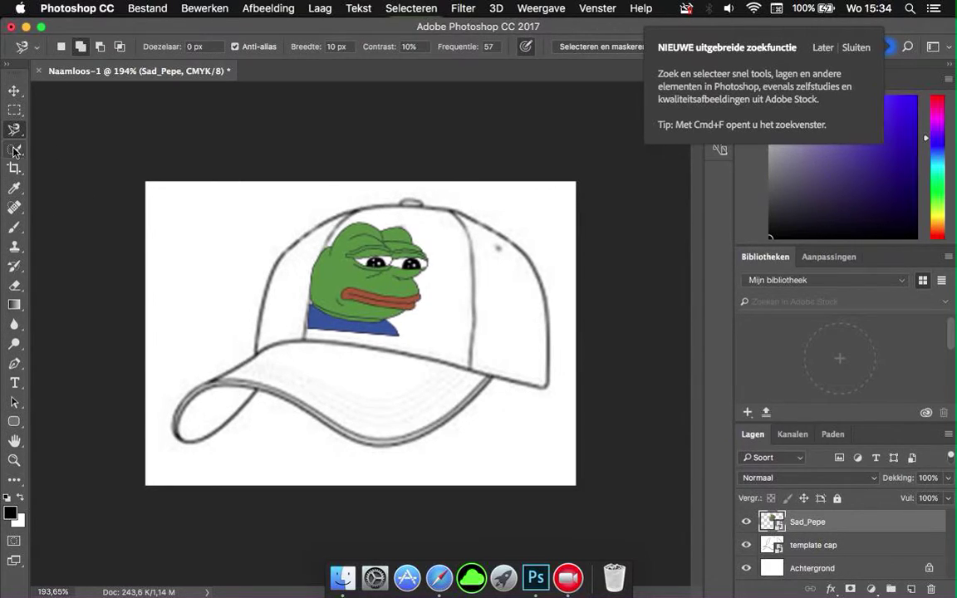
right_click(15, 150)
right_click(15, 130)
left_click(67, 143)
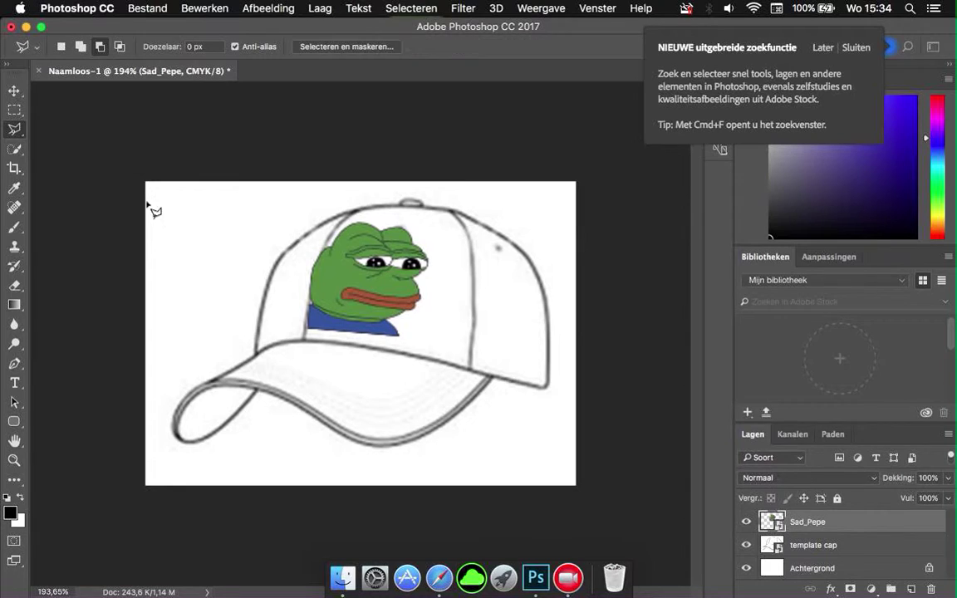
- Outline the right end of the frog's blue shirt as a selection with the Magnetic Lasso
scroll(326, 301, "up", 2)
scroll(331, 307, "up", 5)
left_click(15, 129)
left_click(79, 158)
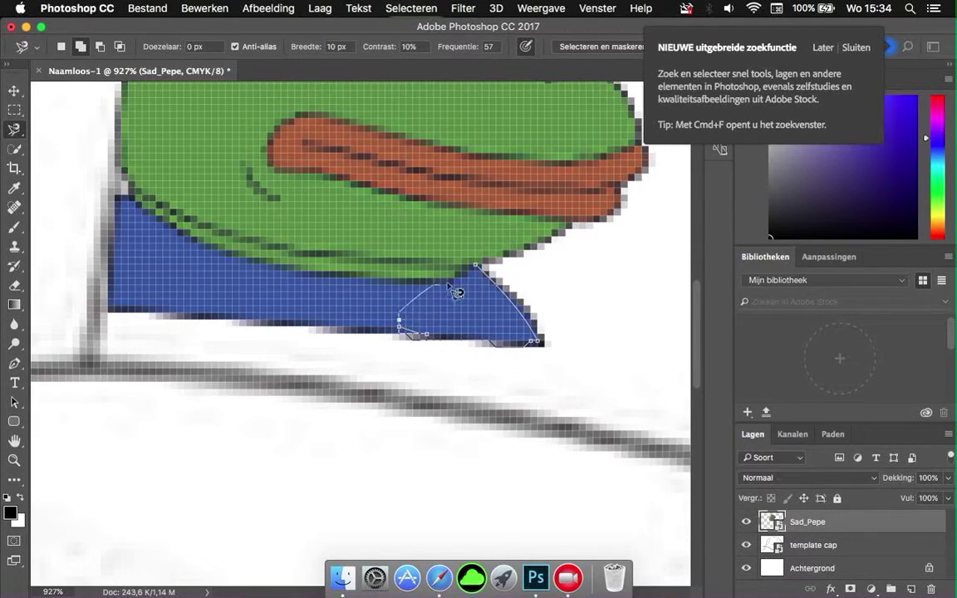
right_click(475, 276)
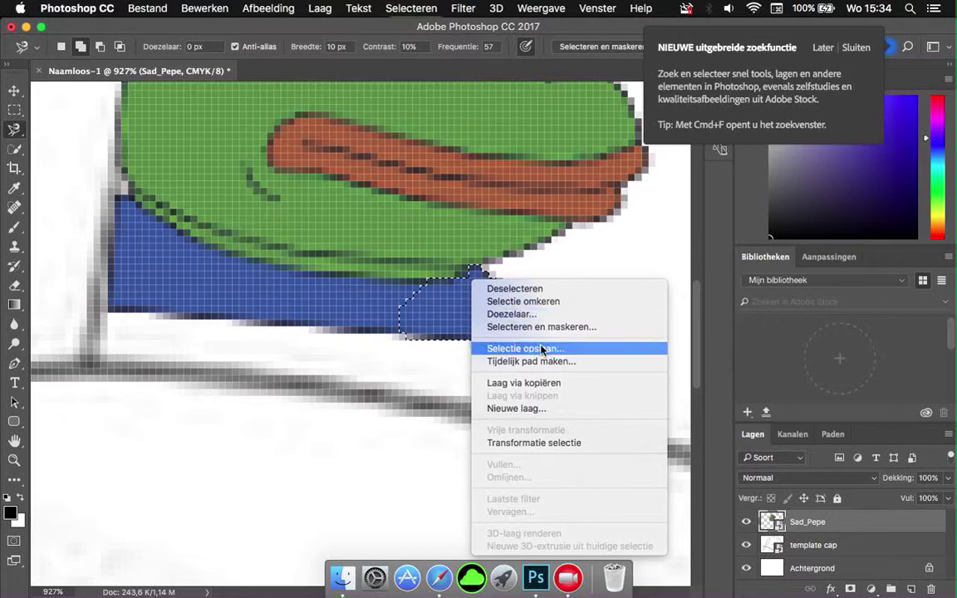
left_click(363, 390)
left_click(454, 299)
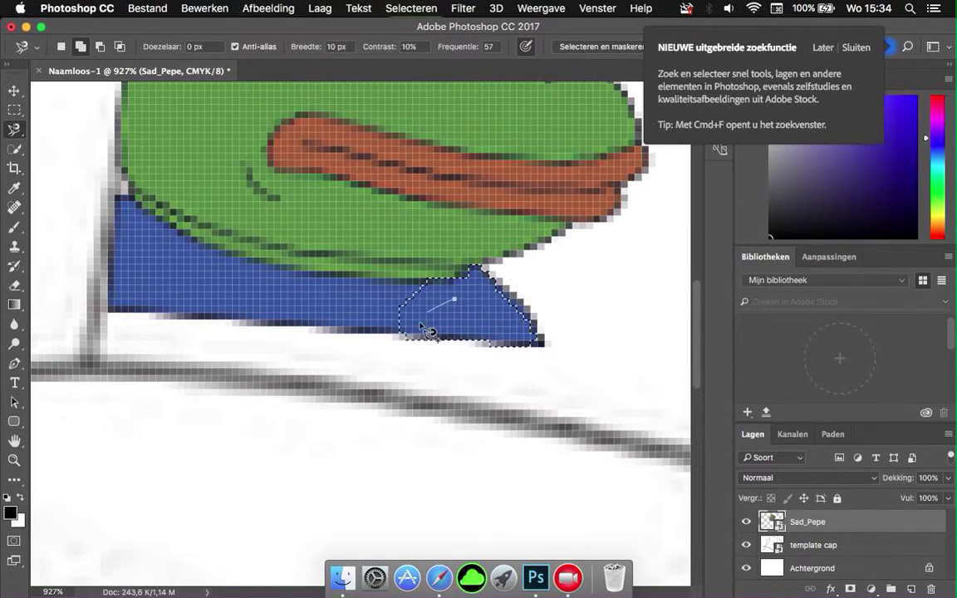
key("v")
right_click(470, 296)
left_click(458, 313)
left_click_drag(469, 309, 469, 317)
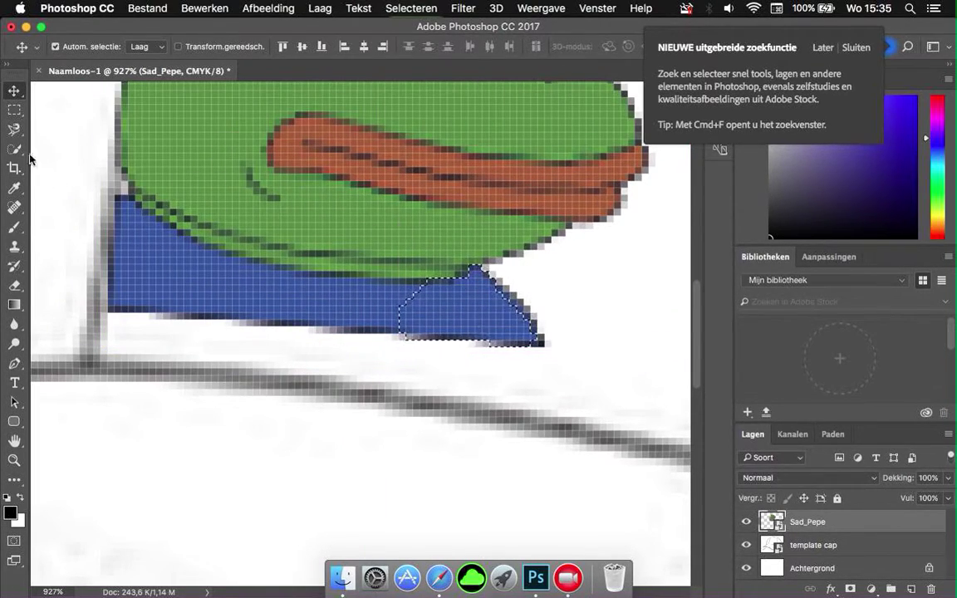
left_click(14, 128)
right_click(465, 283)
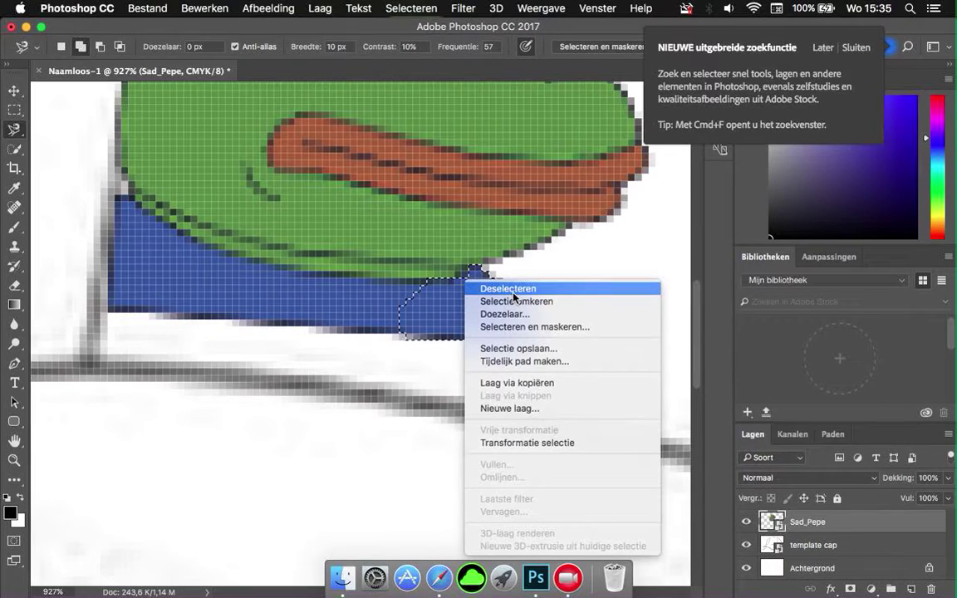
left_click(461, 313)
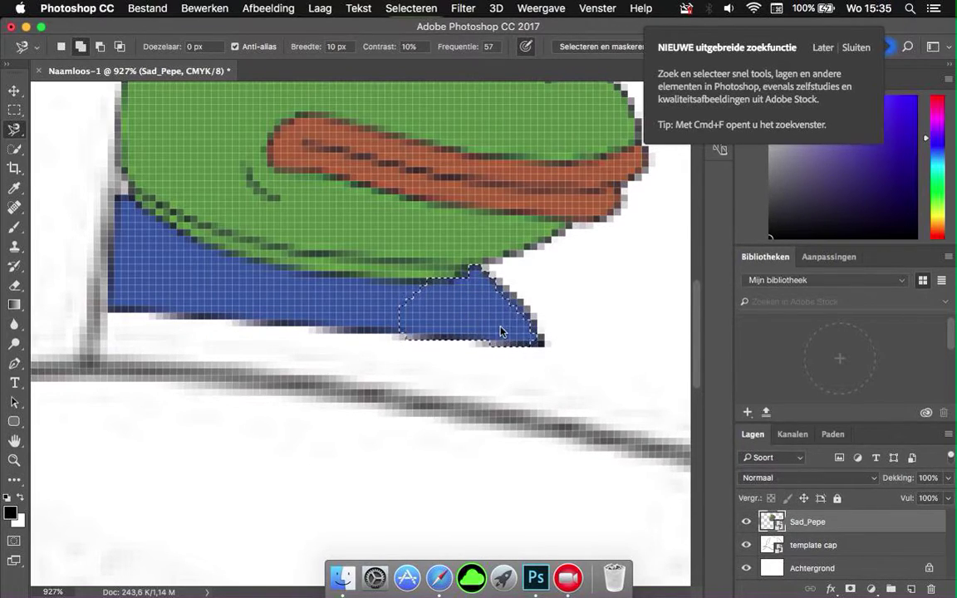
- Copy the selected shirt end to a new layer and move the copy below the left part of the shirt
key("super+j")
key("v")
left_click_drag(449, 301, 193, 339)
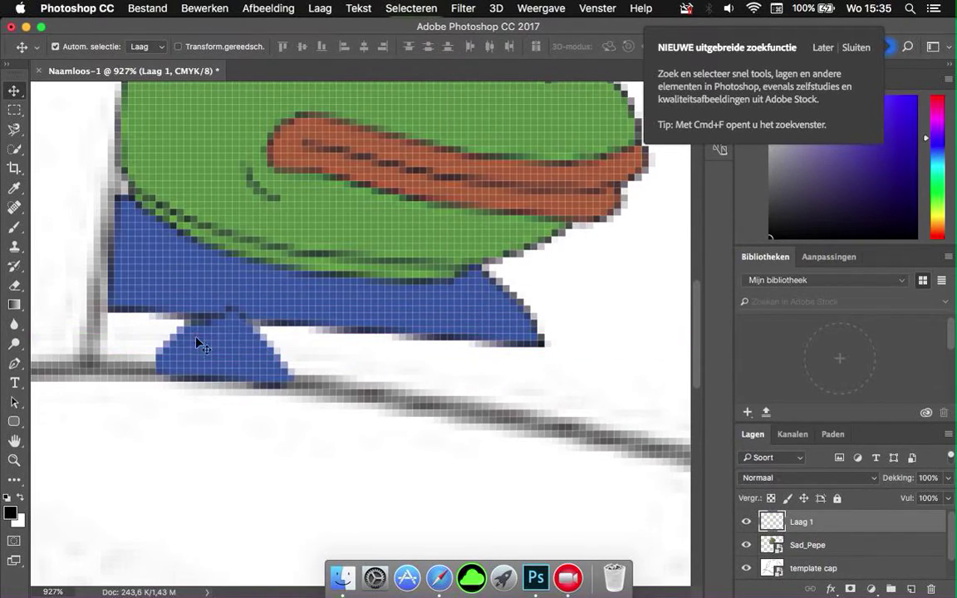
- Search the available commands for "spiegel" and clear the search text
left_click(640, 8)
type("spiegel")
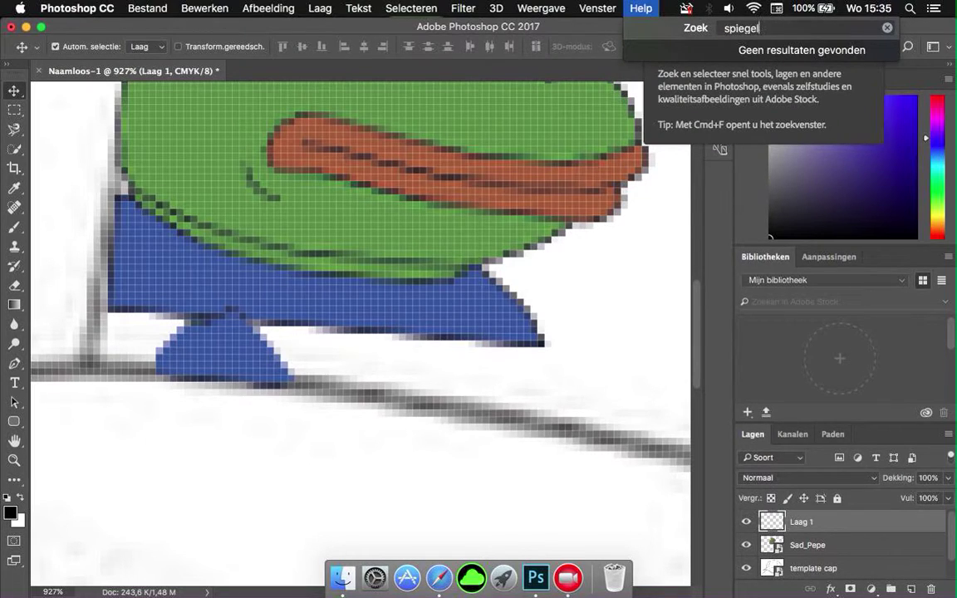
key("BackSpace")
key("BackSpace")
key("BackSpace")
key("BackSpace")
key("BackSpace")
key("BackSpace")
key("BackSpace")
- Search the available commands for "rot" and rotate the copied shirt end by about 180° with Free Transform
type("rot")
left_click(829, 52)
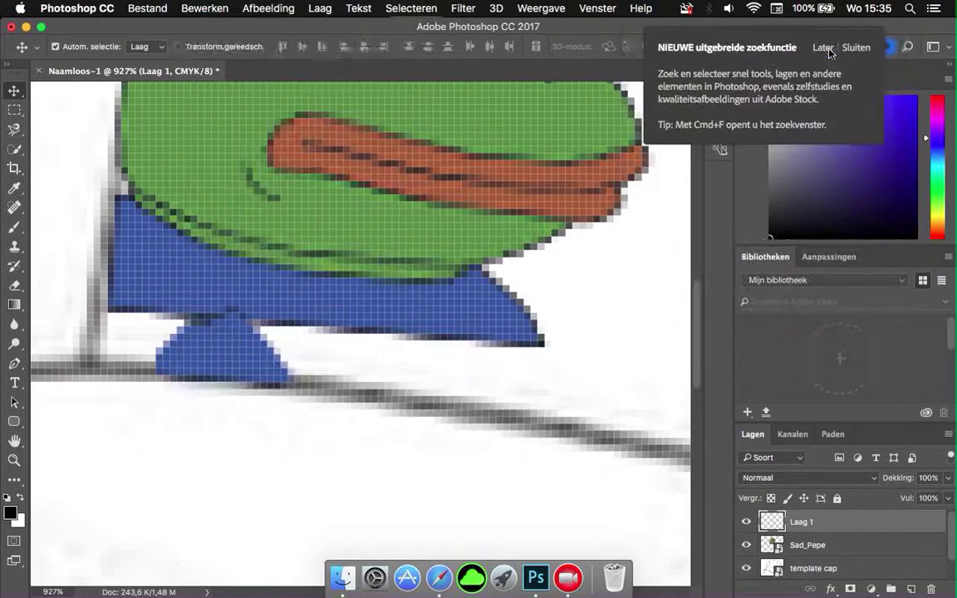
key("super+t")
left_click_drag(264, 311, 89, 398)
left_click_drag(173, 388, 241, 387)
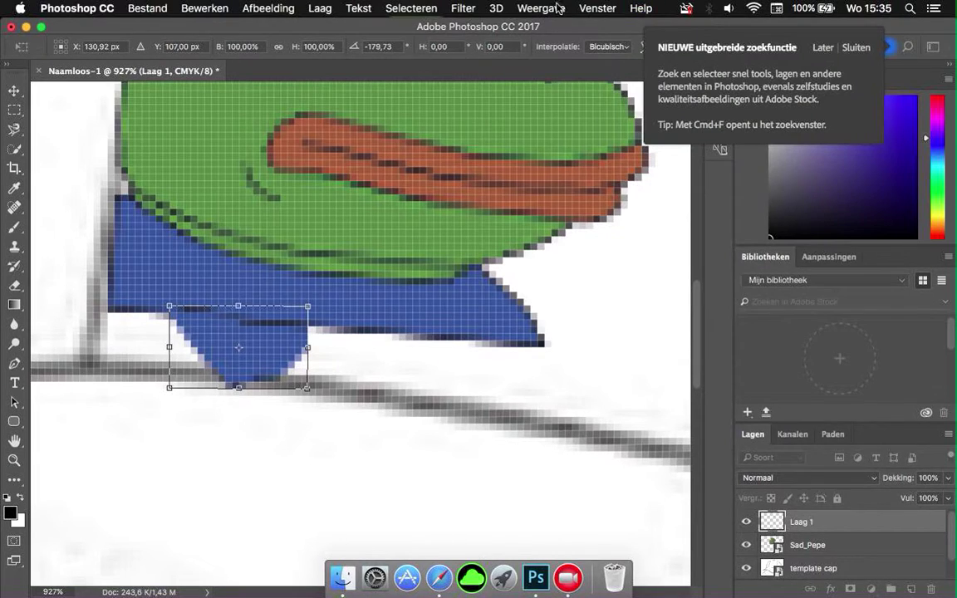
- Enlarge the rotated shirt end to about 134% in width and height and mirror it horizontally
left_click(412, 8)
mouse_move(278, 10)
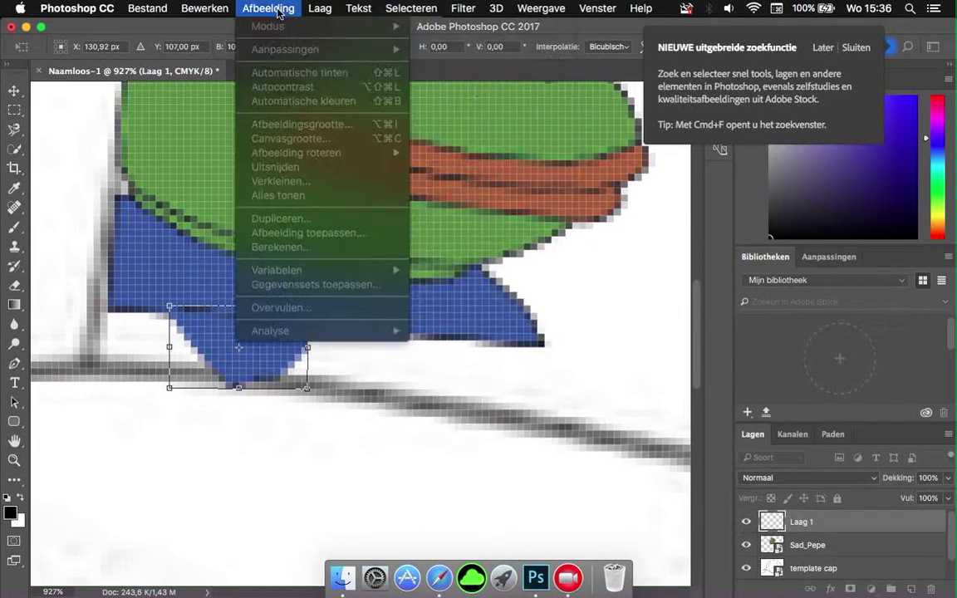
mouse_move(197, 13)
left_click(222, 327)
left_click_drag(159, 297, 130, 275)
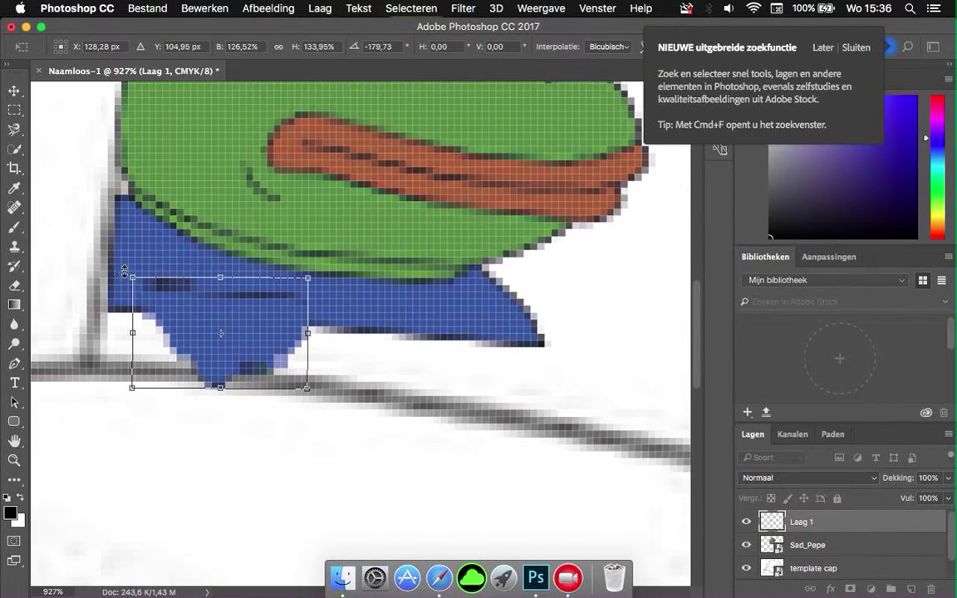
left_click_drag(133, 332, 494, 334)
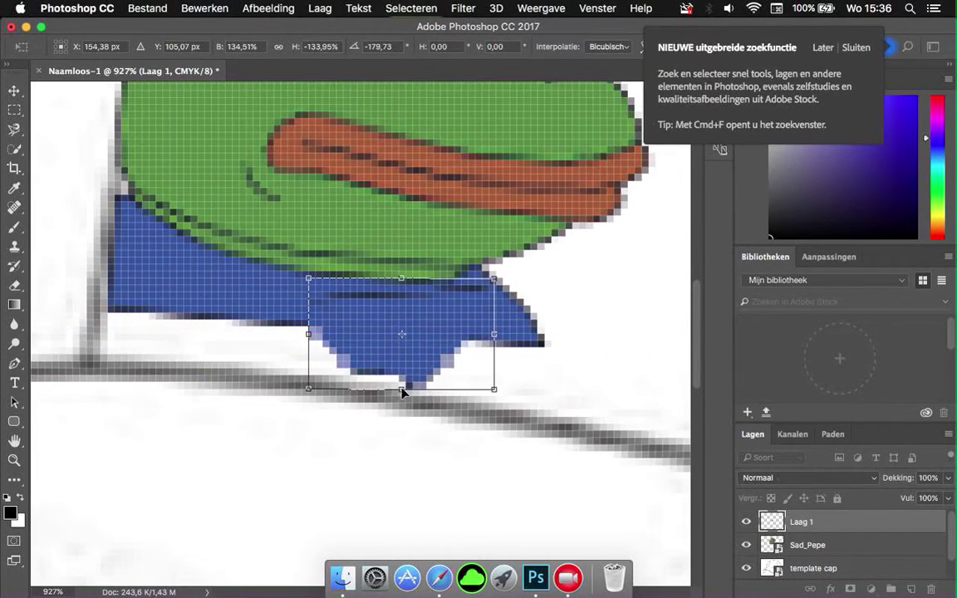
left_click_drag(402, 386, 397, 400)
- Rotate the mirrored shirt end back to about -0.34° and place it against the left end of the frog's shirt
left_click(640, 10)
left_click(771, 50)
left_click_drag(291, 275, 513, 437)
left_click_drag(444, 368, 146, 283)
scroll(146, 282, "left", 5)
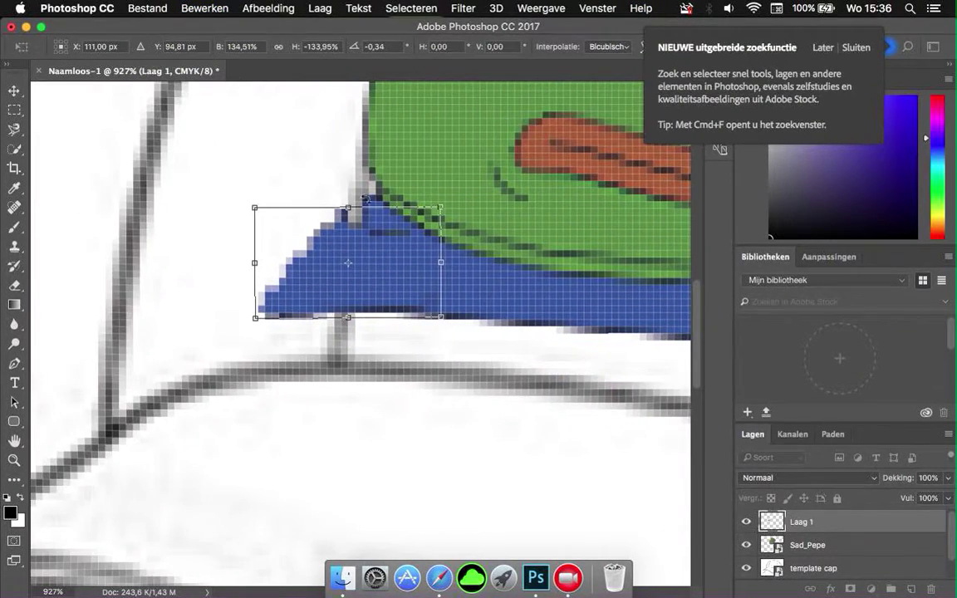
- Resize the shirt end to about 113% width and 153% height to fit the shirt's left edge, and apply the transformation
left_click(200, 10)
left_click(223, 327)
left_click_drag(349, 211, 349, 194)
left_click_drag(433, 256, 387, 276)
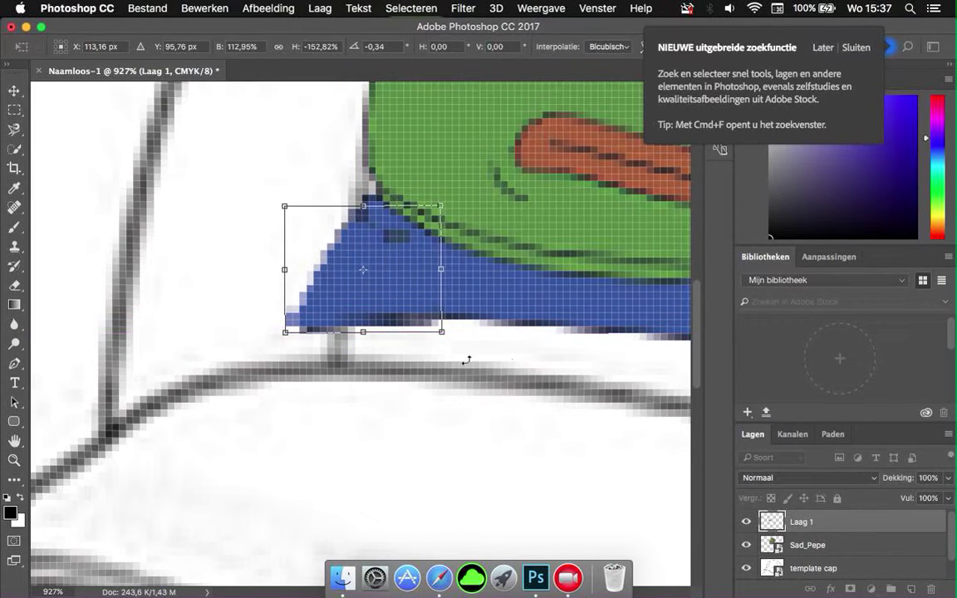
key("v")
left_click(617, 227)
scroll(497, 268, "down", 10)
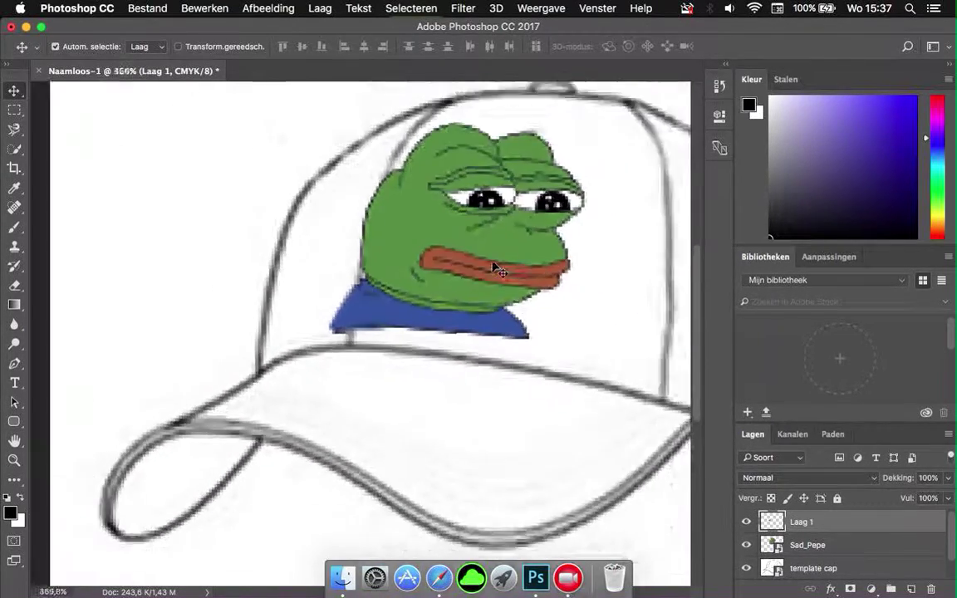
left_click(354, 203)
left_click_drag(276, 206, 332, 252)
key("super+z")
- Try placing the Laag 1 layer below the Sad_Pepe layer
left_click(810, 549)
left_click_drag(804, 526, 808, 547)
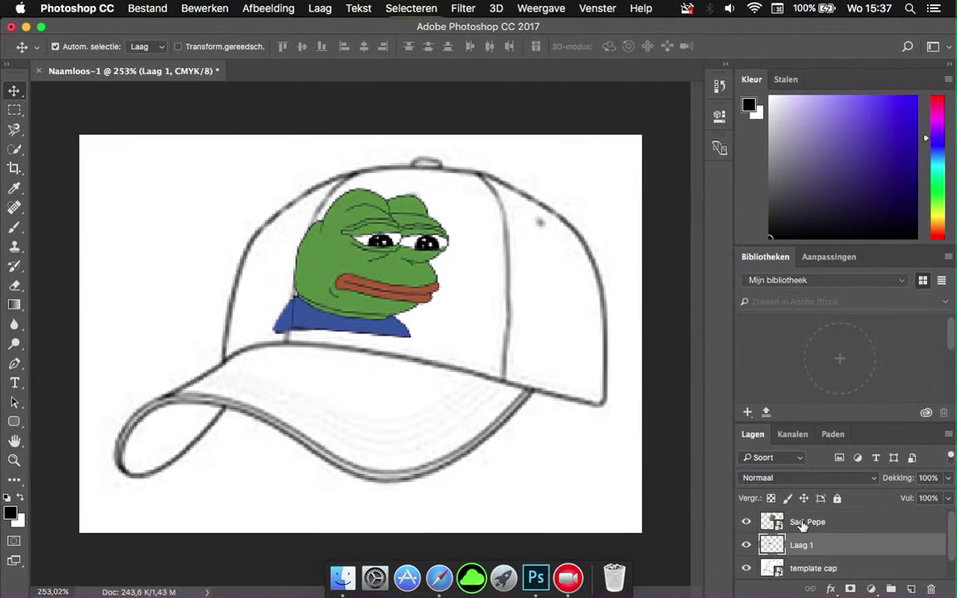
right_click(803, 525)
left_click(805, 523)
key("super+z")
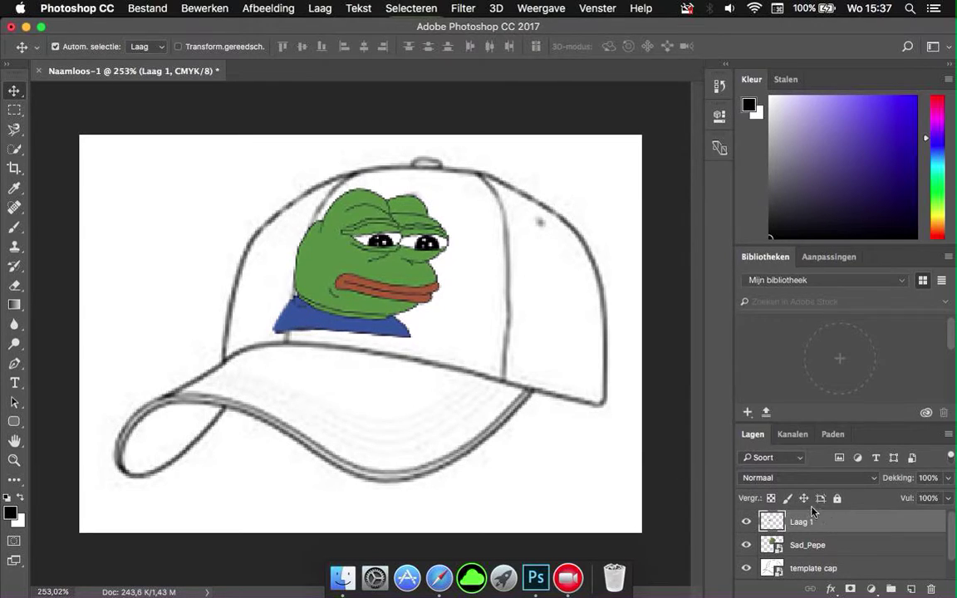
- Select the Laag 1 and Sad_Pepe layers together, scale the frog with its shirt down on the front panel, and apply the transformation
left_click(823, 551, "shift")
left_click(205, 8)
left_click(241, 261)
left_click_drag(277, 188, 325, 239)
left_click_drag(406, 280, 334, 280)
left_click(14, 90)
left_click(602, 222)
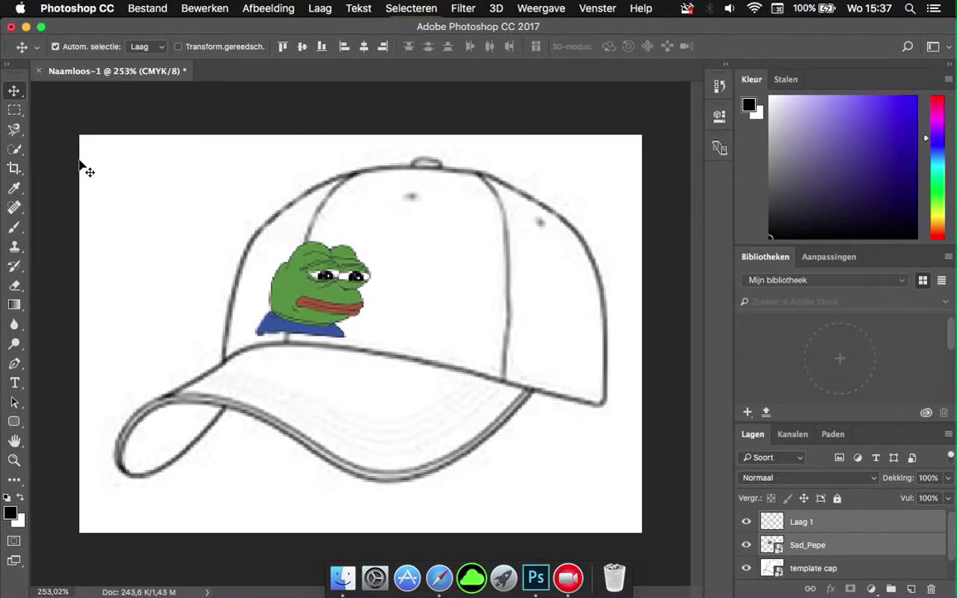
scroll(80, 164, "up", 4)
scroll(81, 164, "down", 6)
scroll(80, 164, "up", 3)
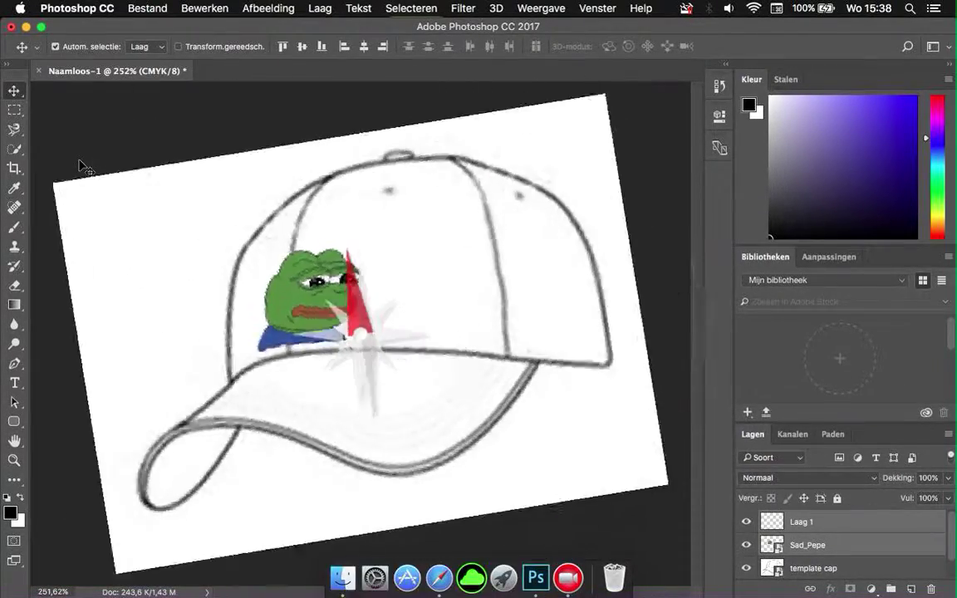
scroll(80, 164, "up", 1)
left_click(415, 222)
scroll(415, 221, "up", 3)
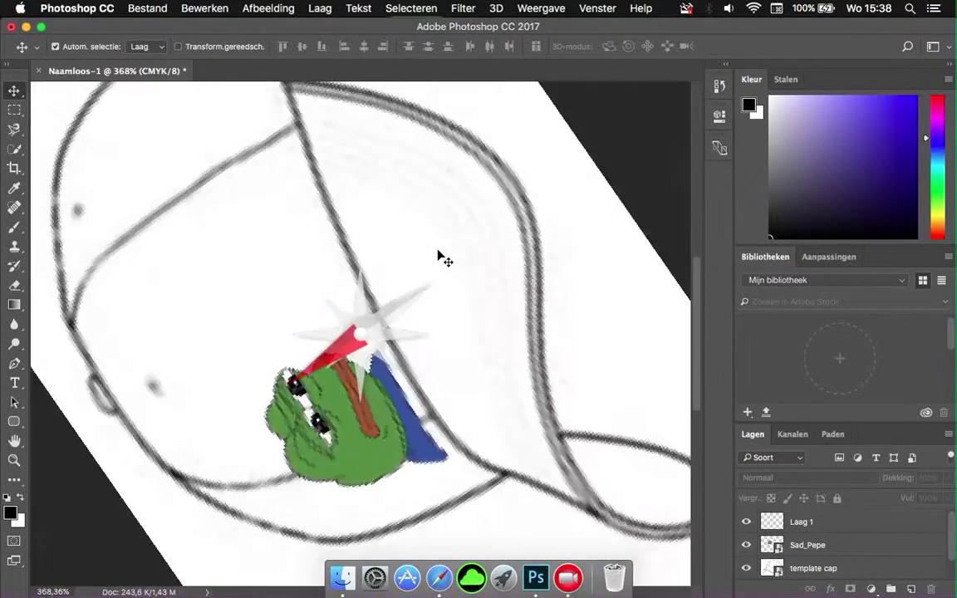
scroll(437, 256, "up", 2)
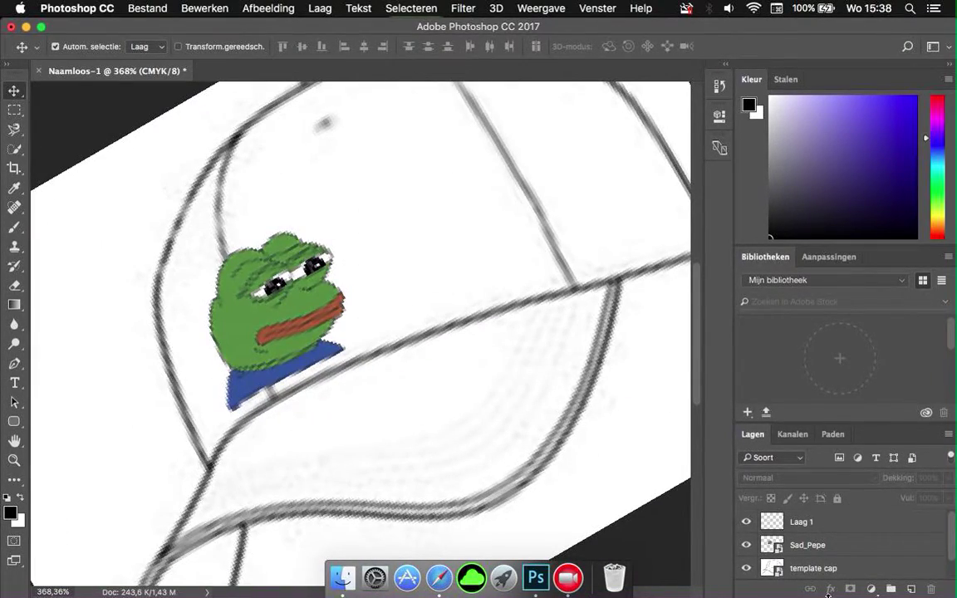
- Save the document as "pepe the frog cap" in Photoshop format in the Ind. folder, with maximised compatibility
left_click(11, 27)
left_click(603, 224)
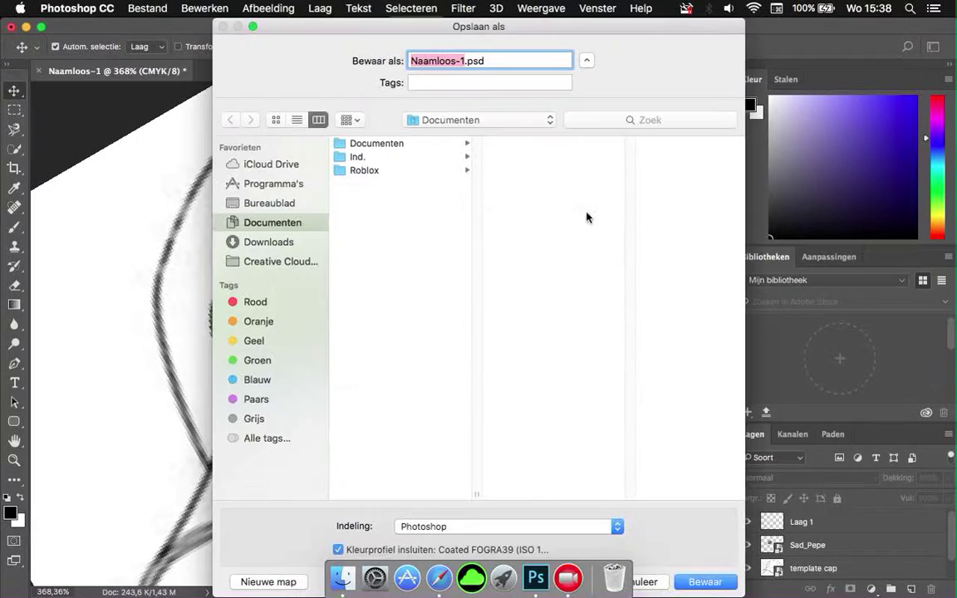
left_click(264, 242)
left_click(253, 203)
left_click(249, 222)
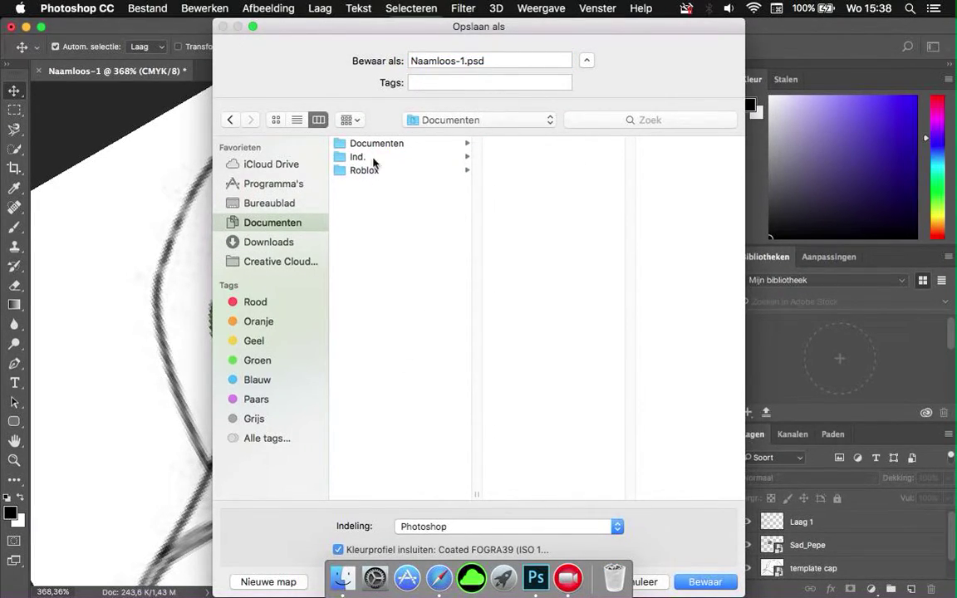
left_click(368, 160)
double_click(500, 63)
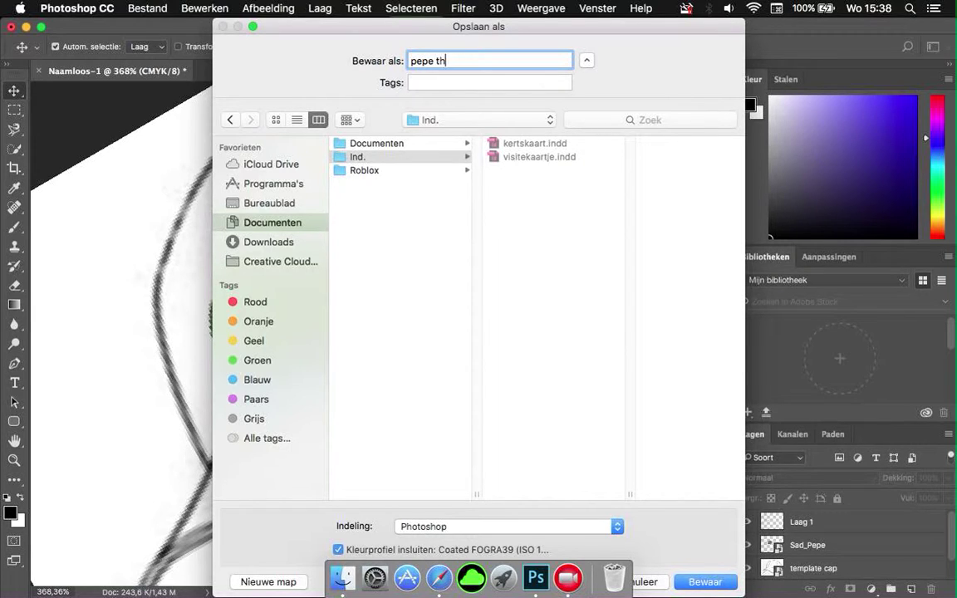
left_click(695, 581)
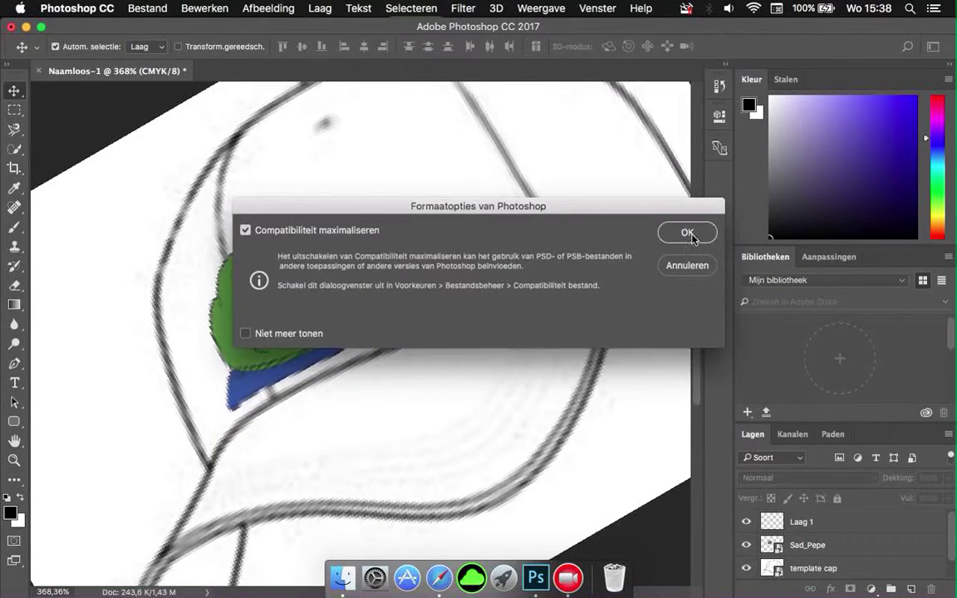
left_click(689, 235)
left_click(217, 90)
left_click(553, 578)
left_click(239, 8)
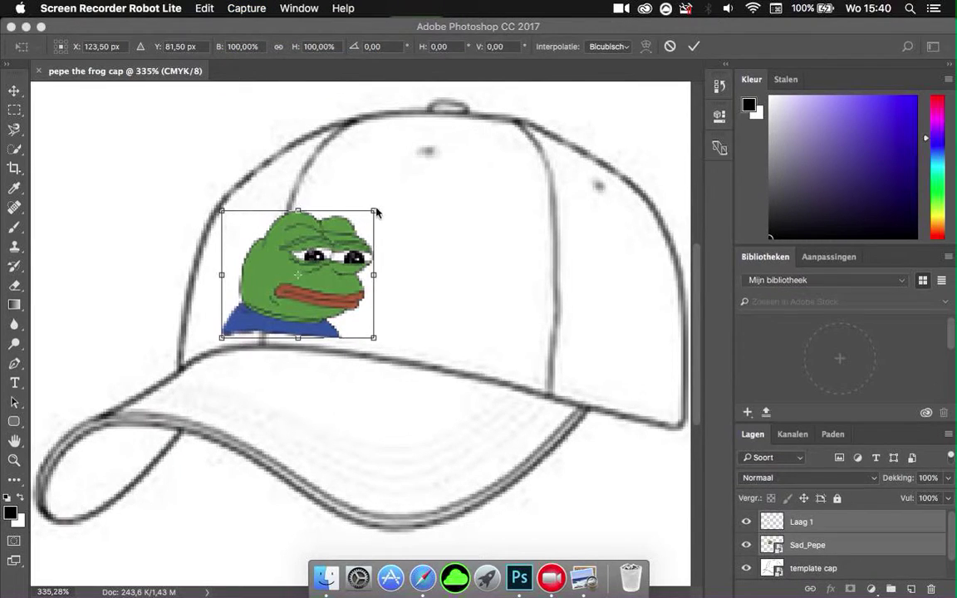
- Scale the frog with its shirt up to about 131% from its lower-left corner and apply the transformation
left_click(377, 213)
left_click_drag(386, 203, 422, 171)
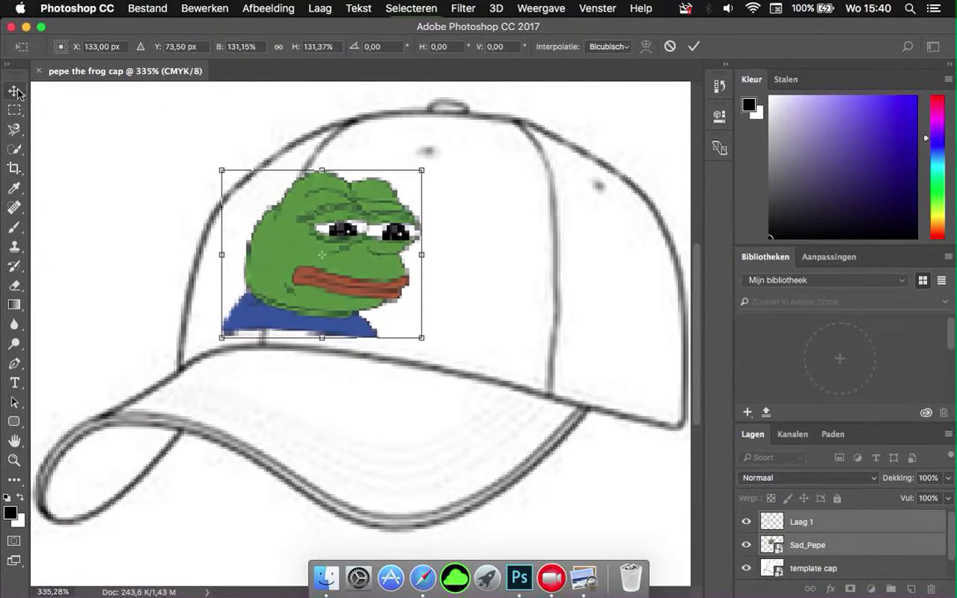
left_click(16, 92)
left_click(486, 265)
scroll(332, 289, "down", 3)
scroll(333, 290, "up", 4)
scroll(332, 290, "down", 3)
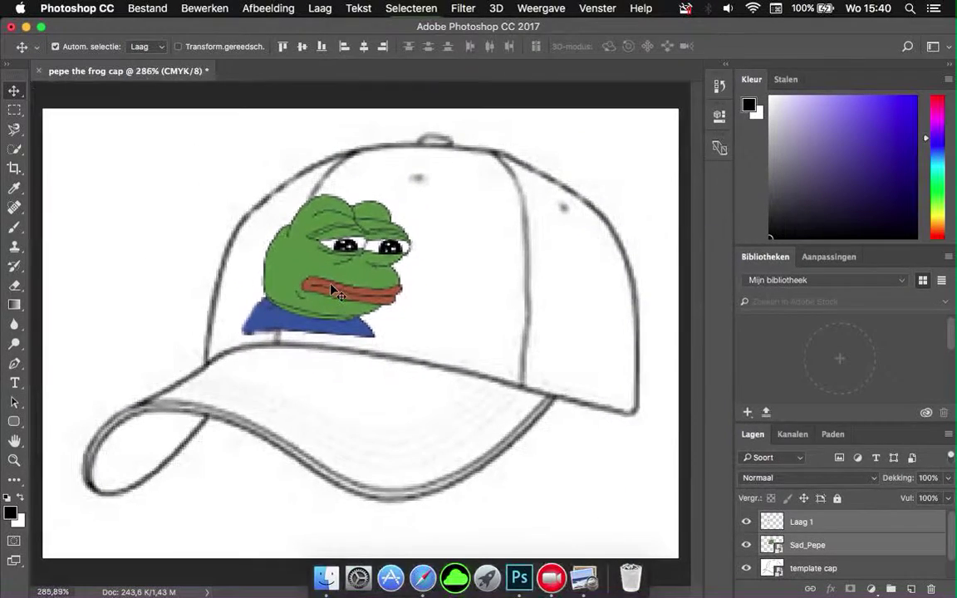
- Minimise the Photoshop window and examine the black and pink cap pictures in full screen in Preview, returning to the desktop
left_click(26, 28)
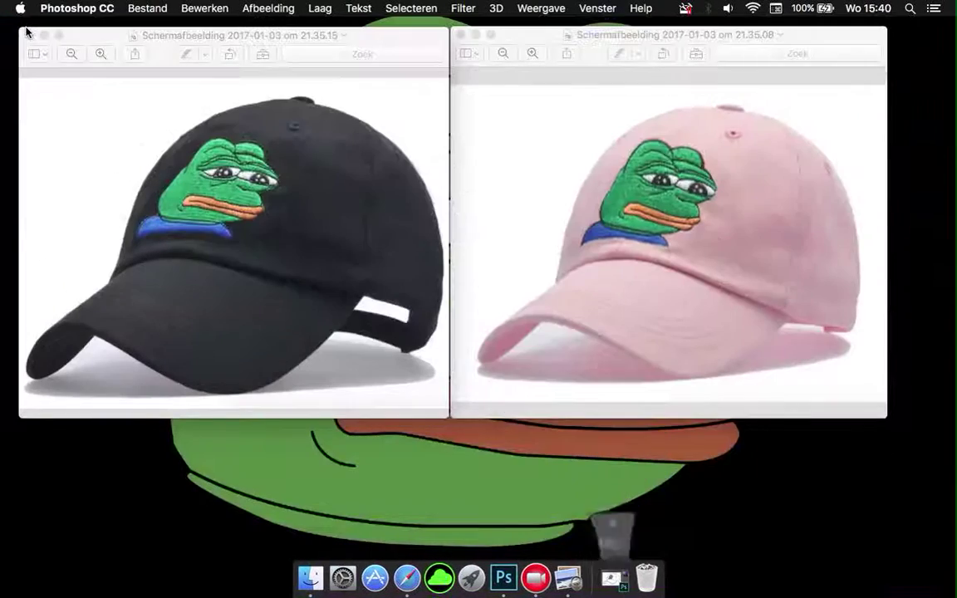
left_click(54, 34)
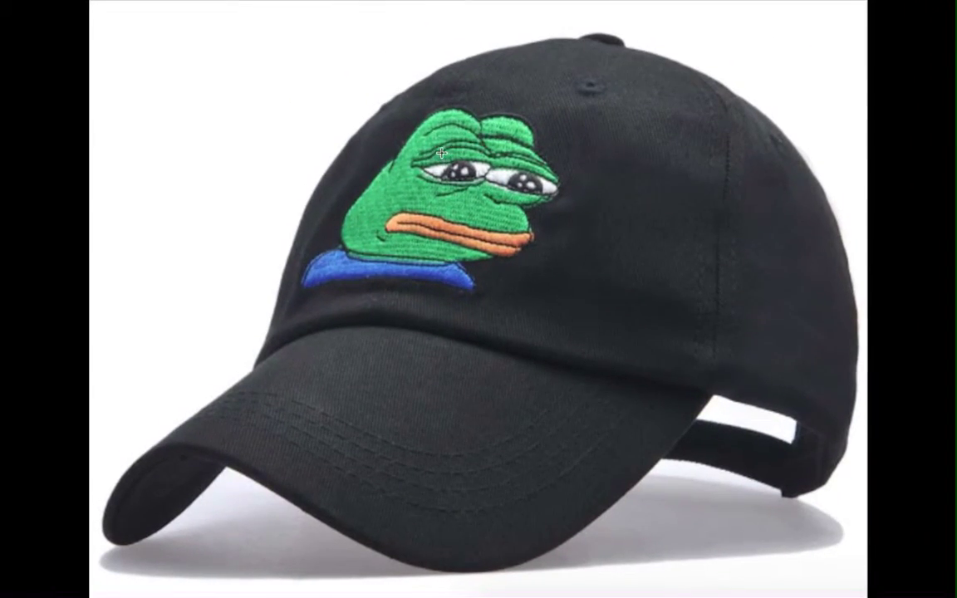
key("ctrl+Up")
left_click(281, 50)
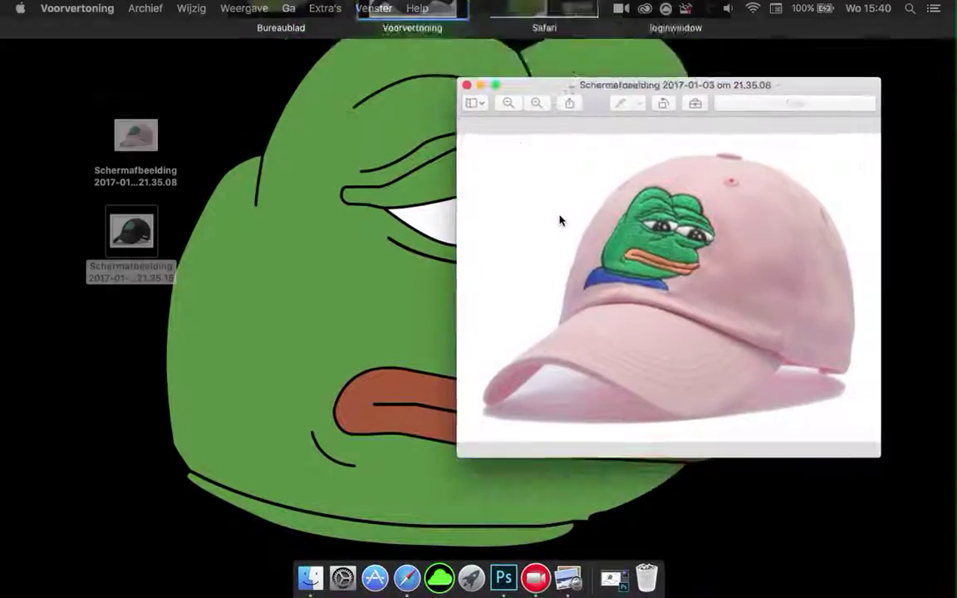
left_click(496, 86)
scroll(433, 205, "up", 5)
scroll(434, 206, "down", 3)
key("ctrl+Up")
left_click(216, 50)
- Move both cap screenshot files together to the upper-right area of the desktop and deselect them
left_click_drag(90, 113, 158, 270)
left_click_drag(154, 124, 904, 45)
left_click(737, 71)
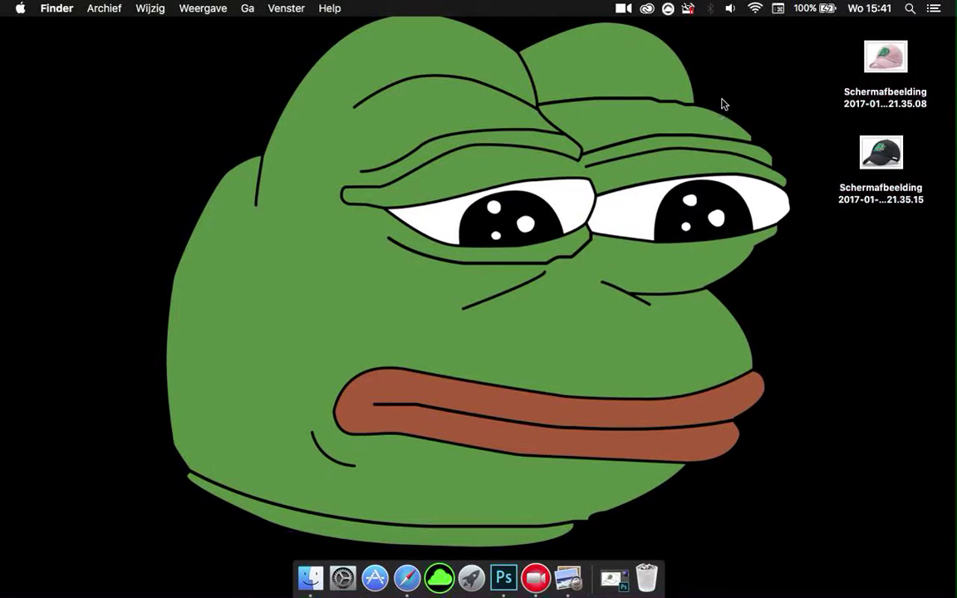